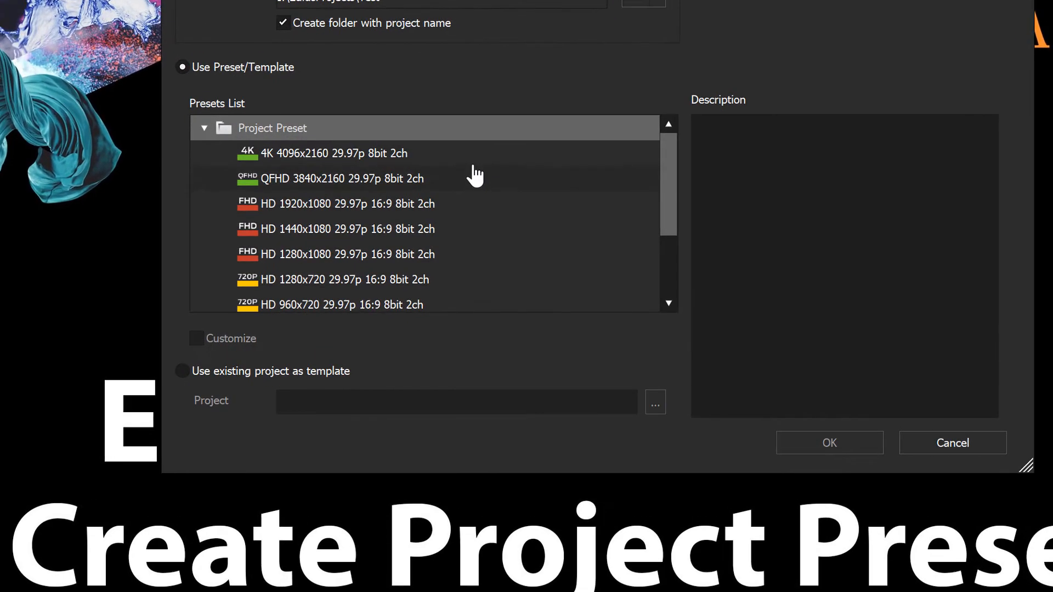
Choose the HD 1920x1080 29.97p 16:9 8bit 2ch preset for the new project, with customization enabled, and continue.
left_click_drag(663, 181, 678, 166)
left_click(302, 212)
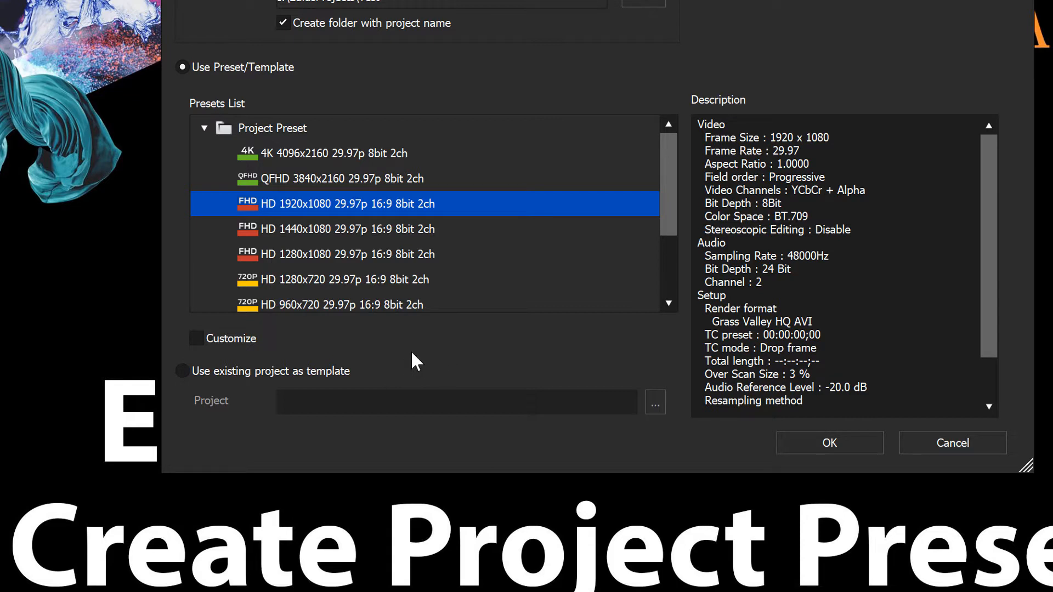
left_click(198, 336)
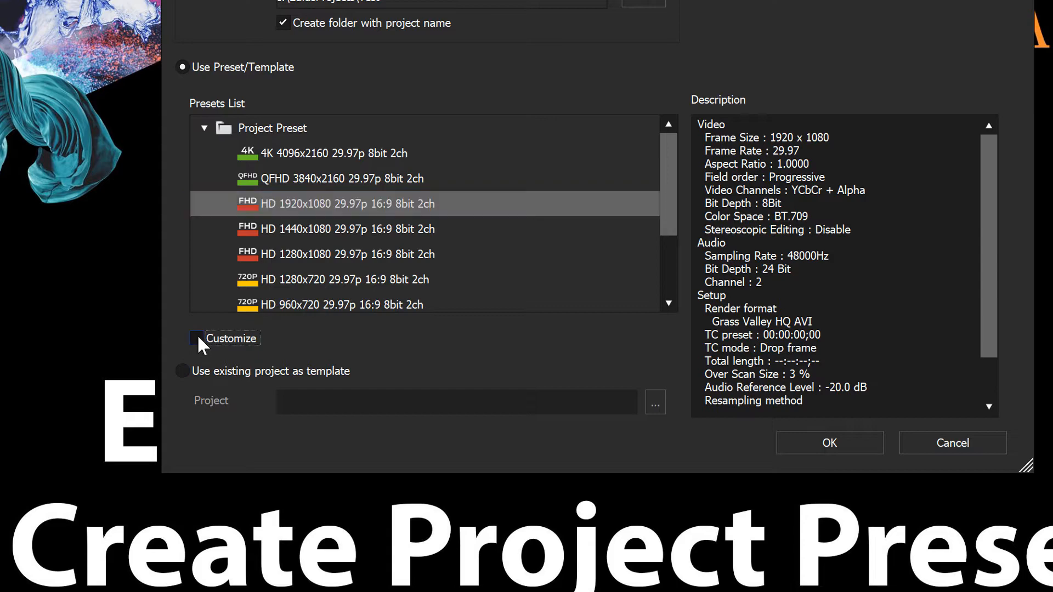
left_click(861, 444)
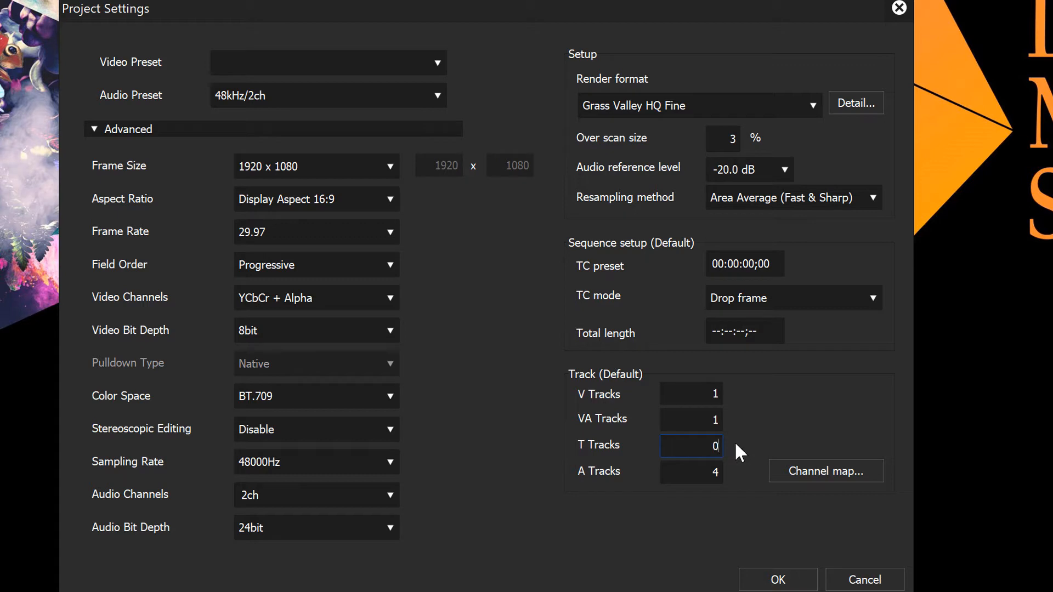
Adjust the default track counts and over scan size, and confirm the customized project settings.
key("shift+Tab")
double_click(726, 141)
left_click(790, 579)
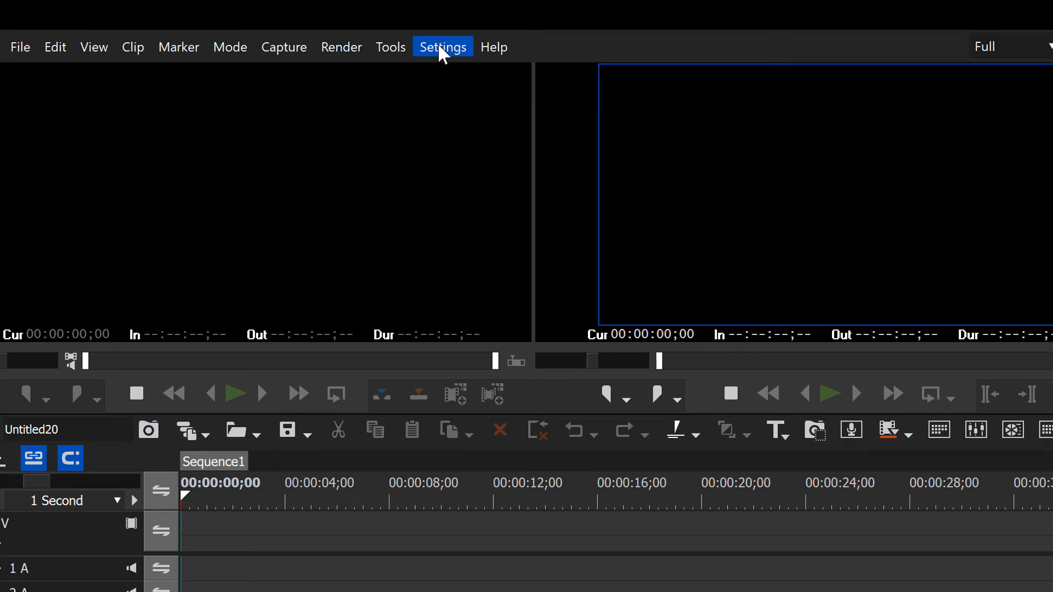
Open the application's Project Preset page in System Settings and remove all existing presets from the list.
left_click(438, 46)
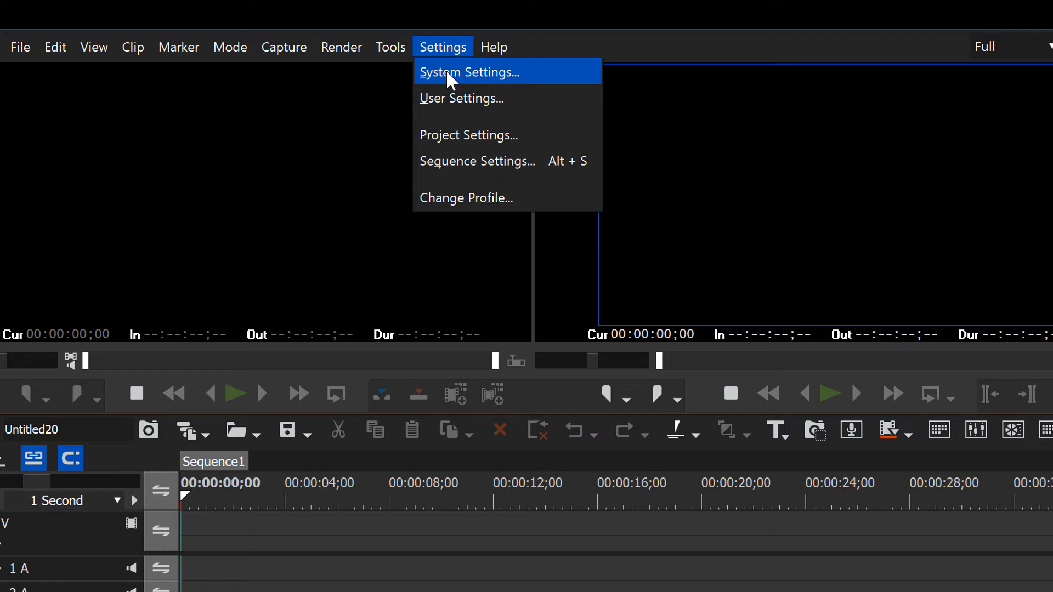
left_click(447, 72)
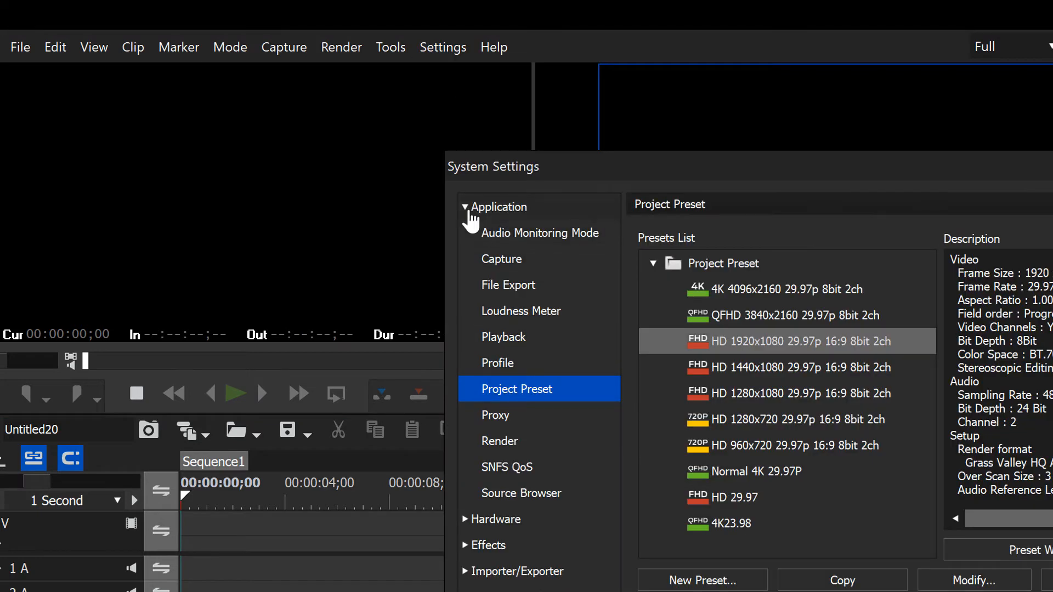
left_click(466, 208)
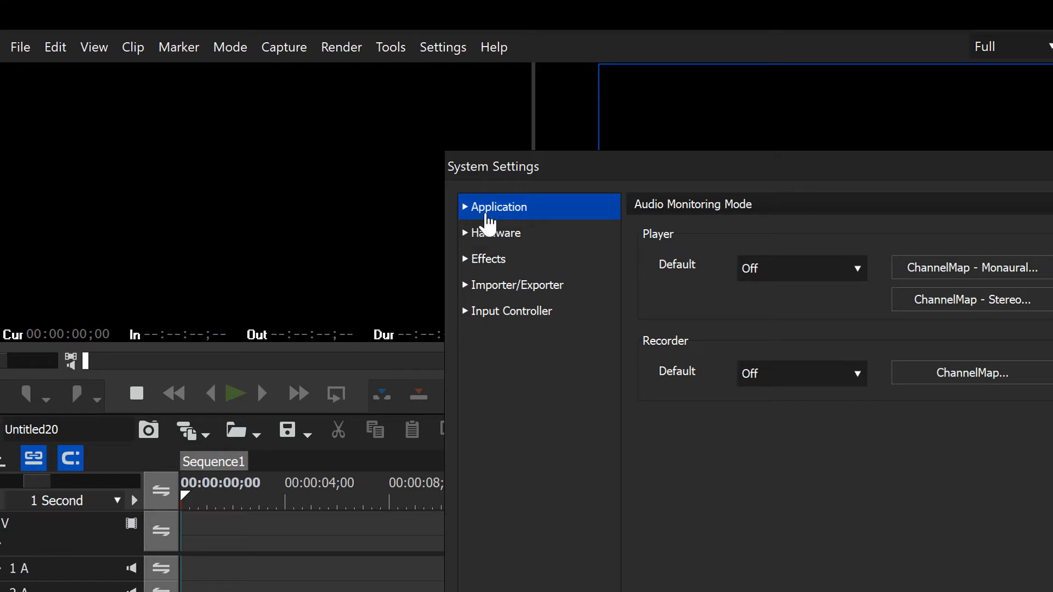
left_click(465, 207)
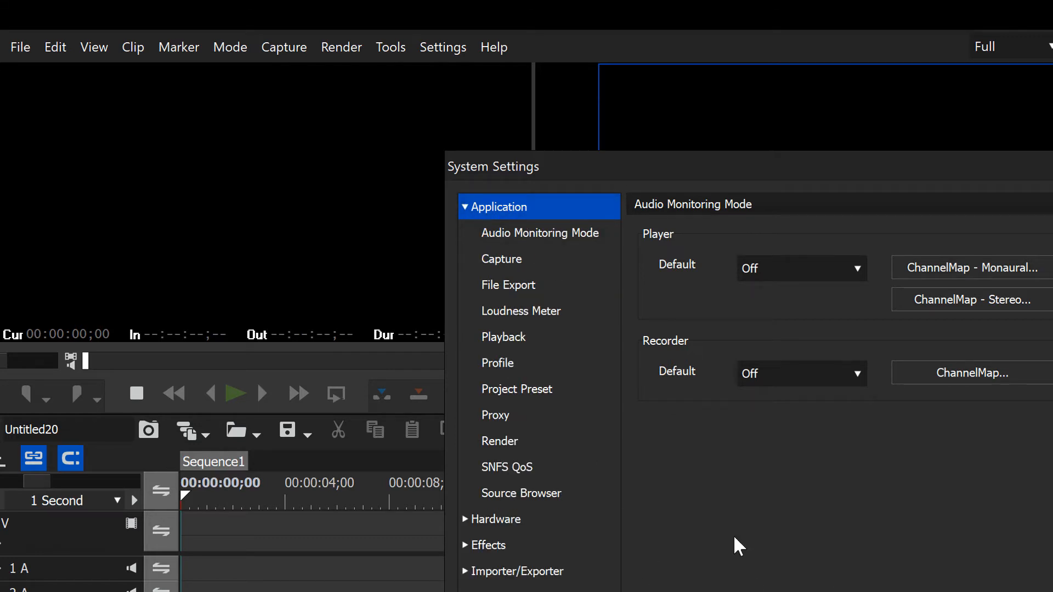
left_click(516, 390)
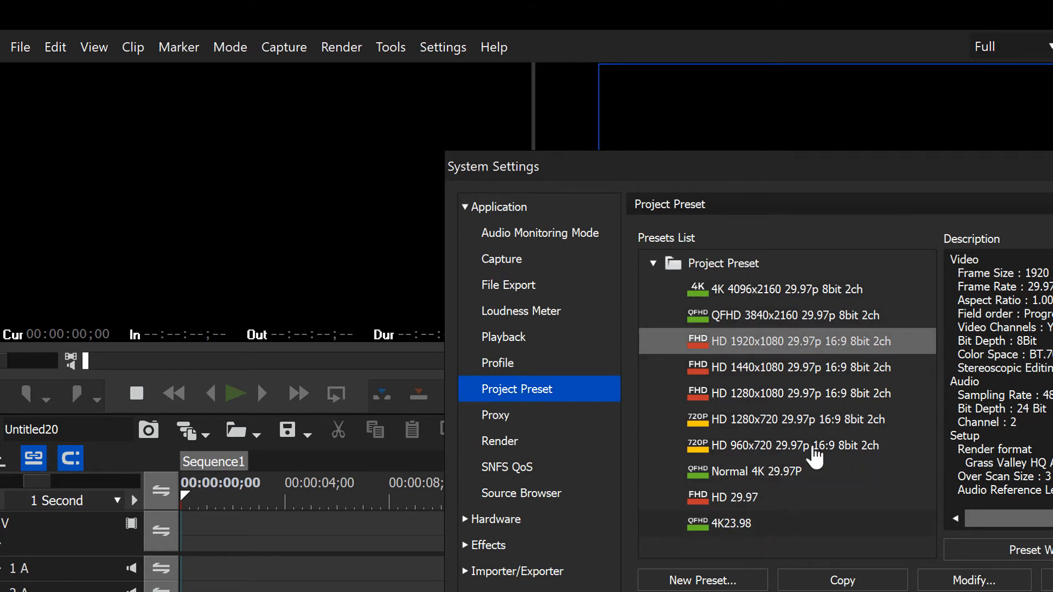
left_click(792, 299)
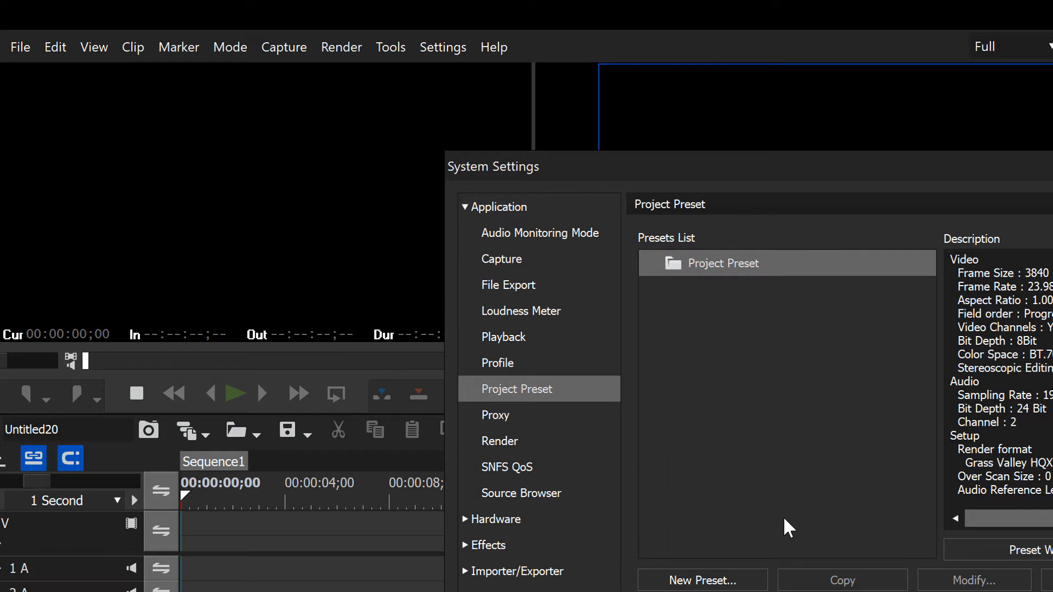
Create a new project preset and name it HD29.97P.
left_click(726, 582)
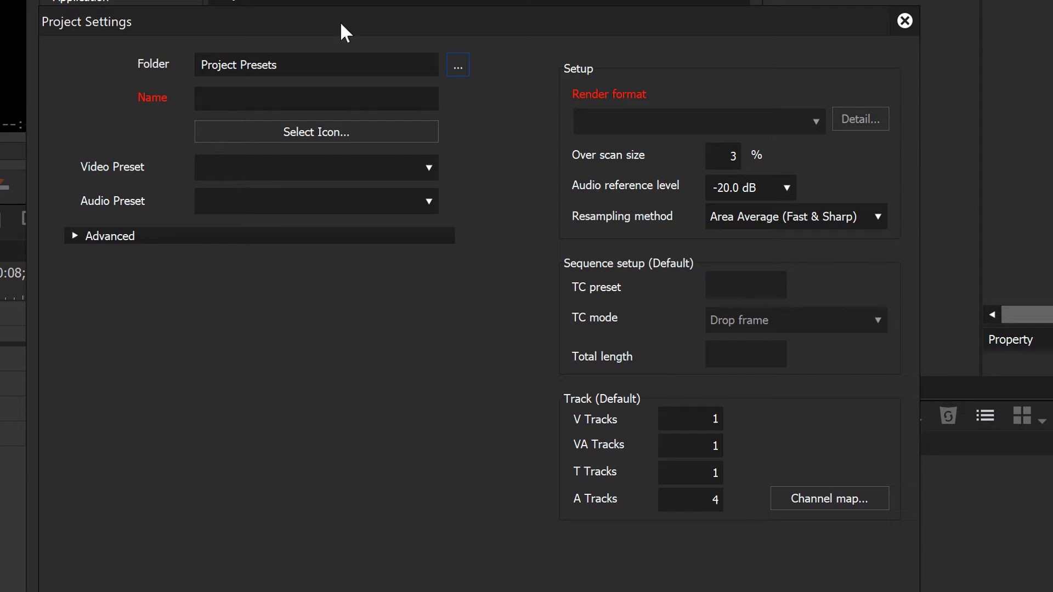
left_click(250, 98)
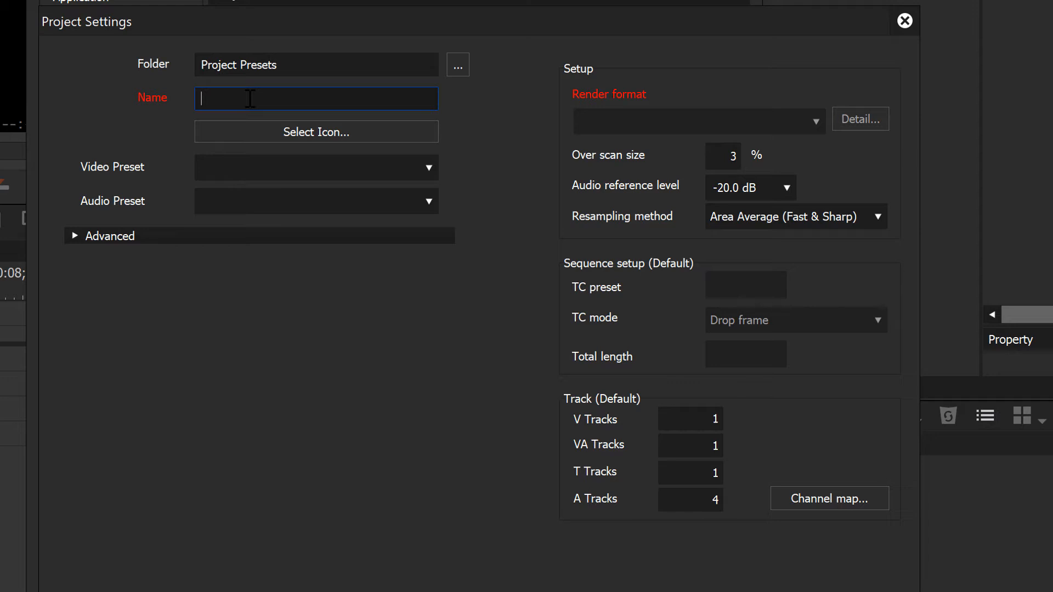
type("HD29.97P")
Assign the green FHD icon HD1080_g.psd to the preset.
left_click(352, 132)
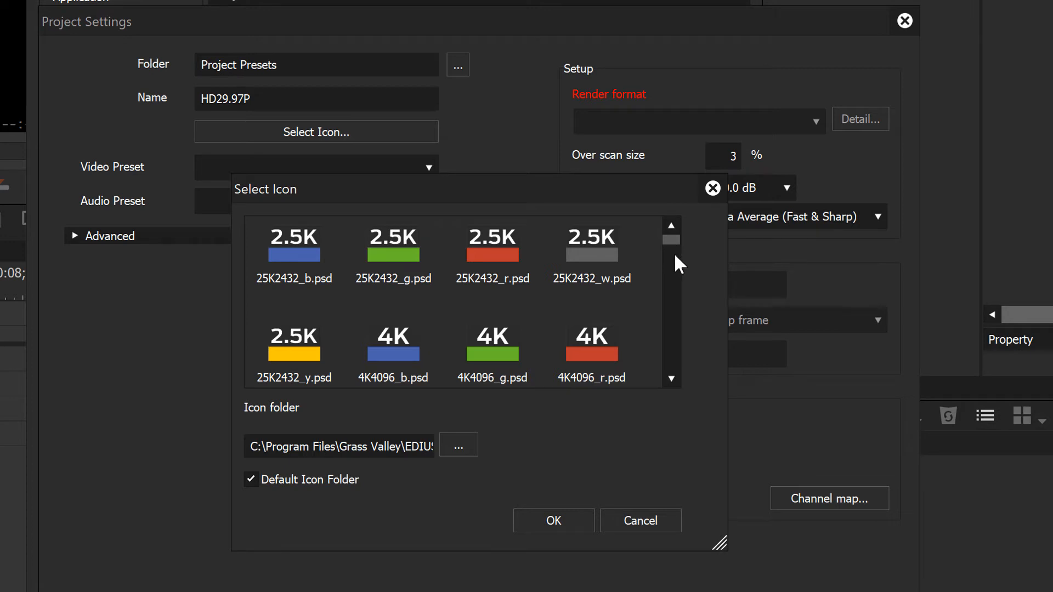
left_click(671, 379)
left_click(671, 378)
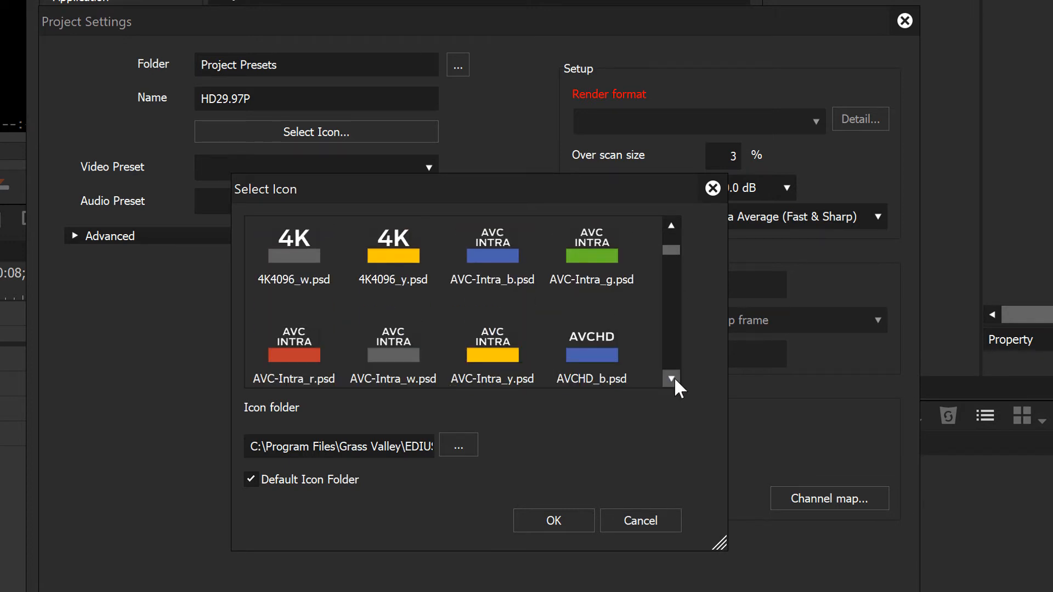
left_click(671, 378)
left_click(671, 378)
left_click(671, 378)
left_click(671, 378)
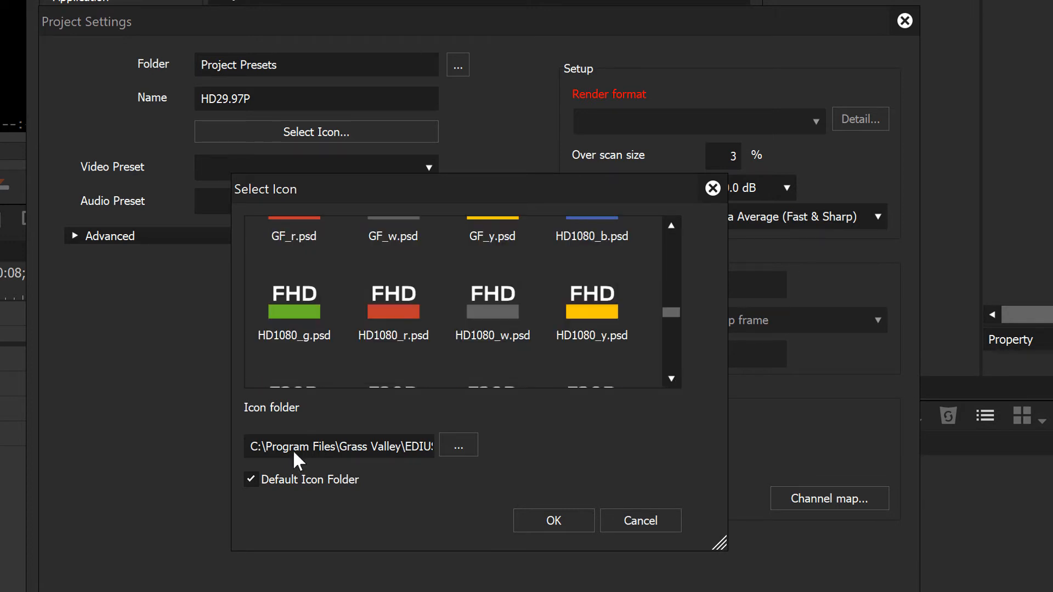
left_click(302, 296)
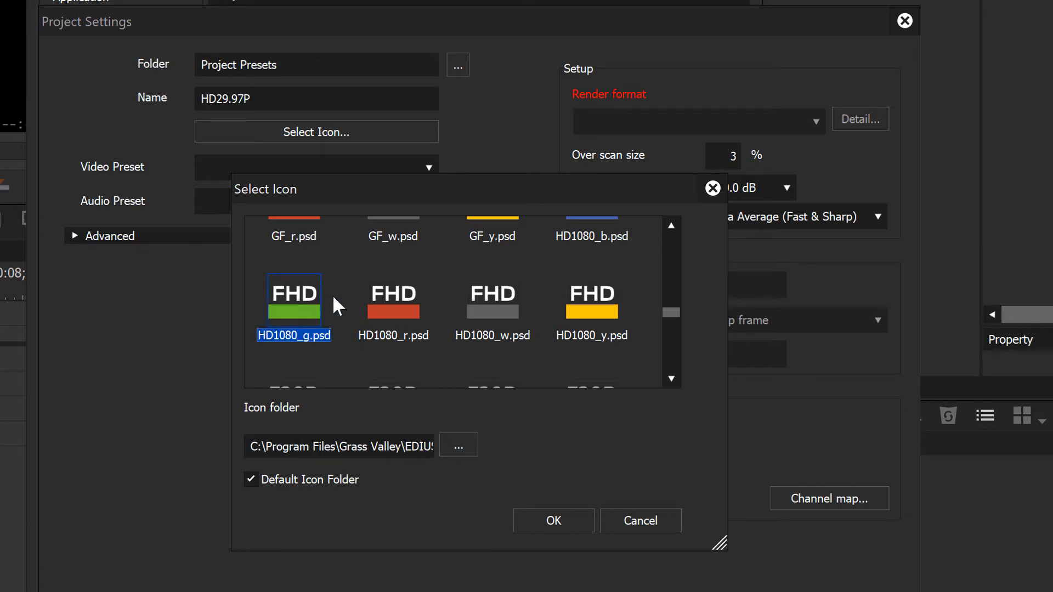
double_click(281, 296)
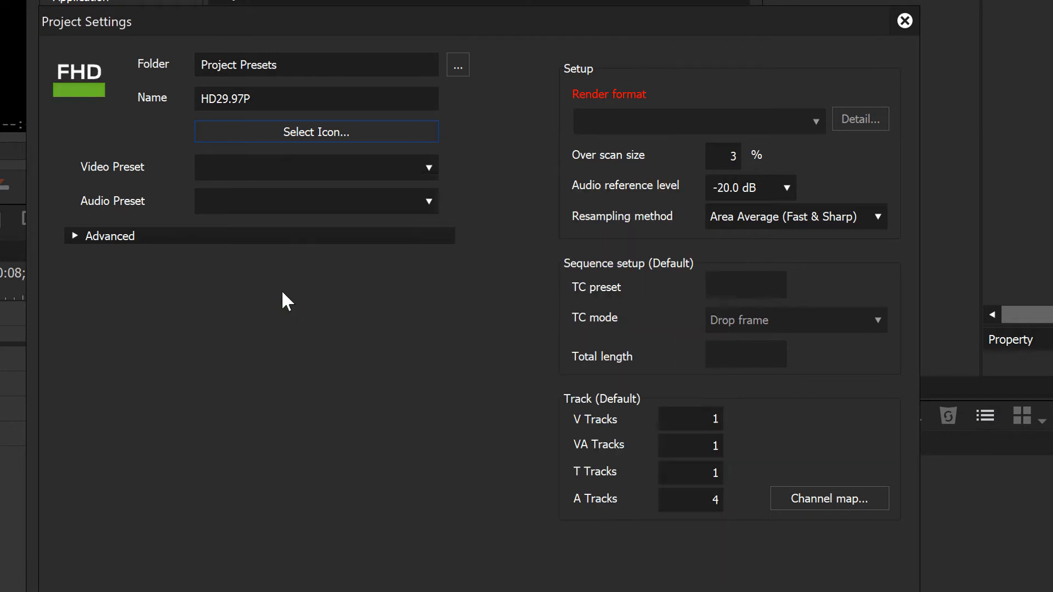
Set the video preset to HD 1920 x 1080 29.97p and the audio preset to 48kHz/2ch.
left_click(428, 165)
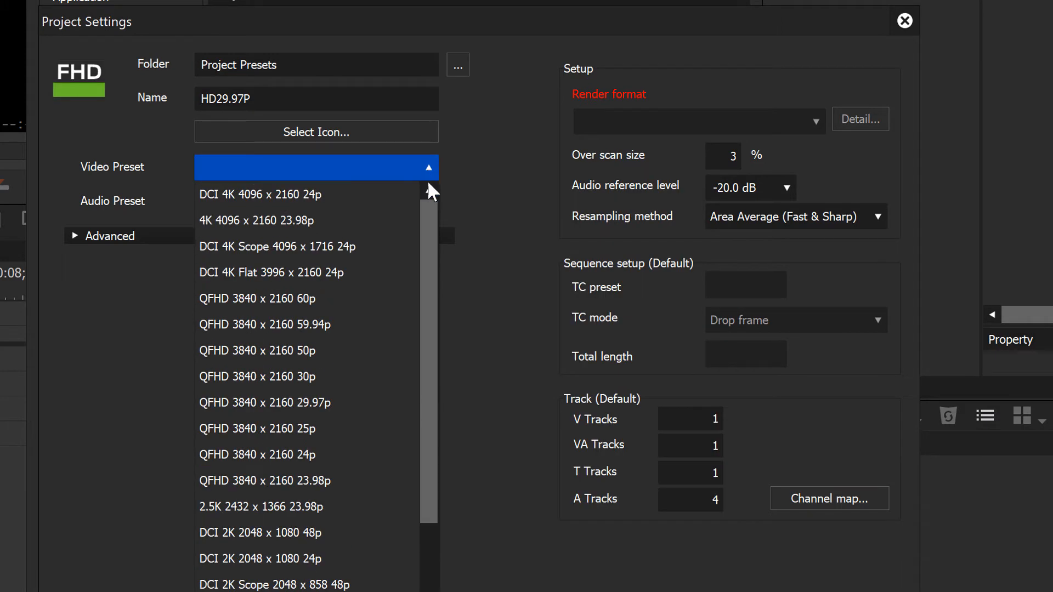
left_click_drag(427, 228, 429, 377)
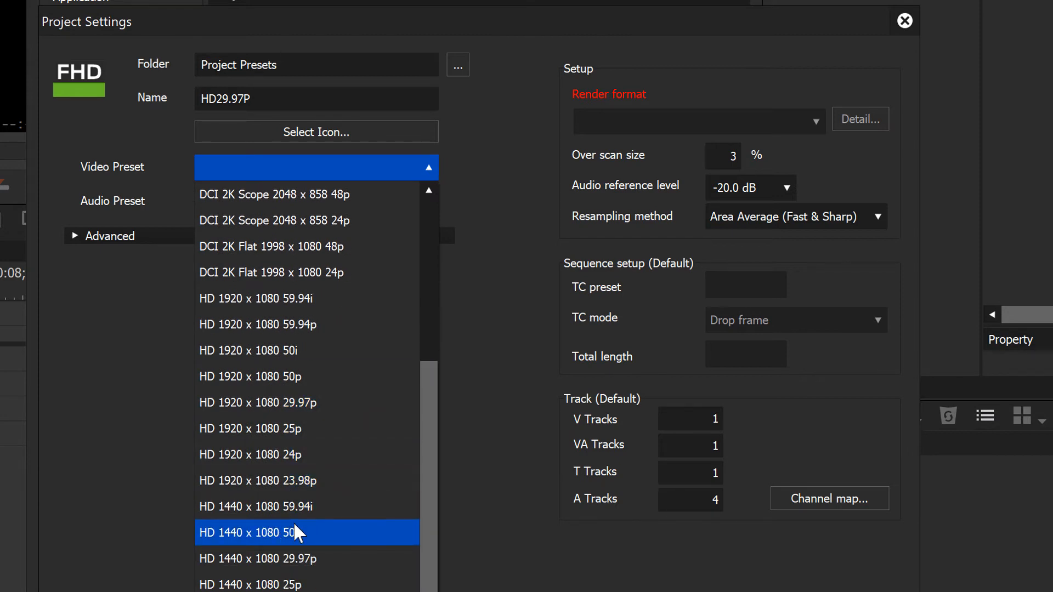
left_click(329, 403)
left_click(433, 200)
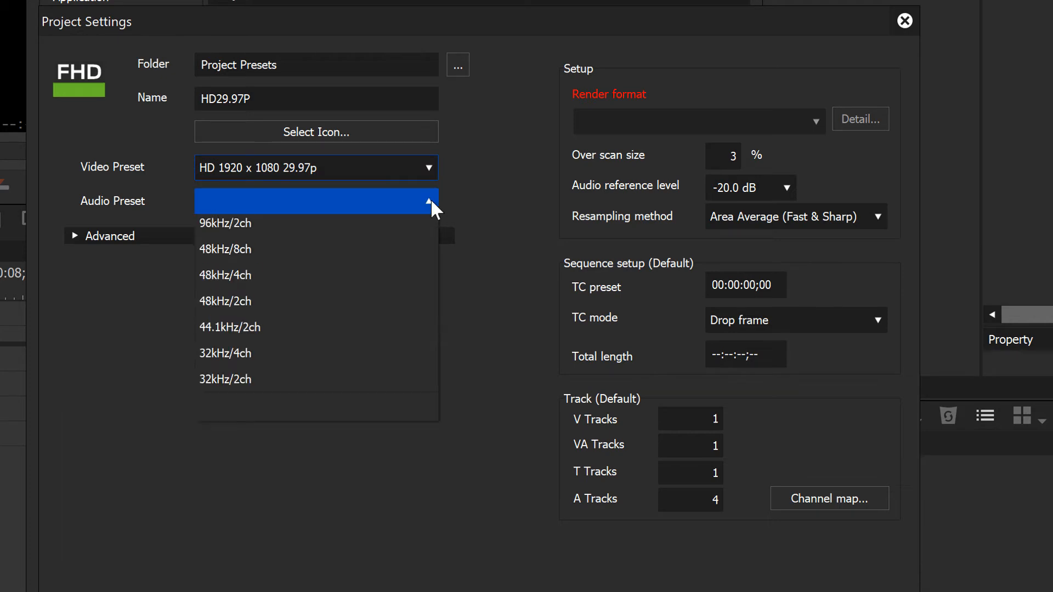
left_click(334, 439)
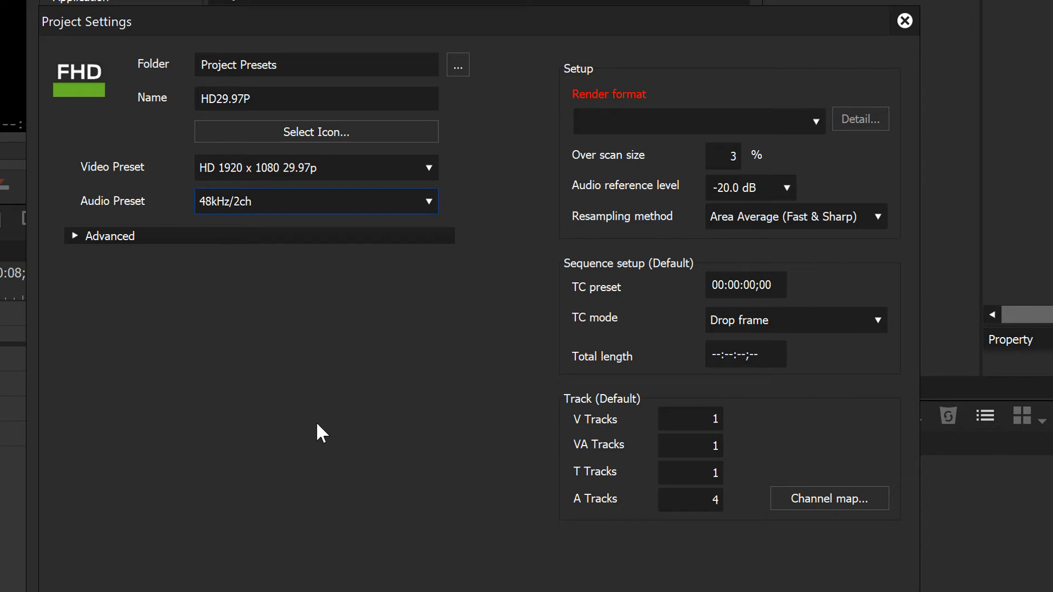
left_click(430, 202)
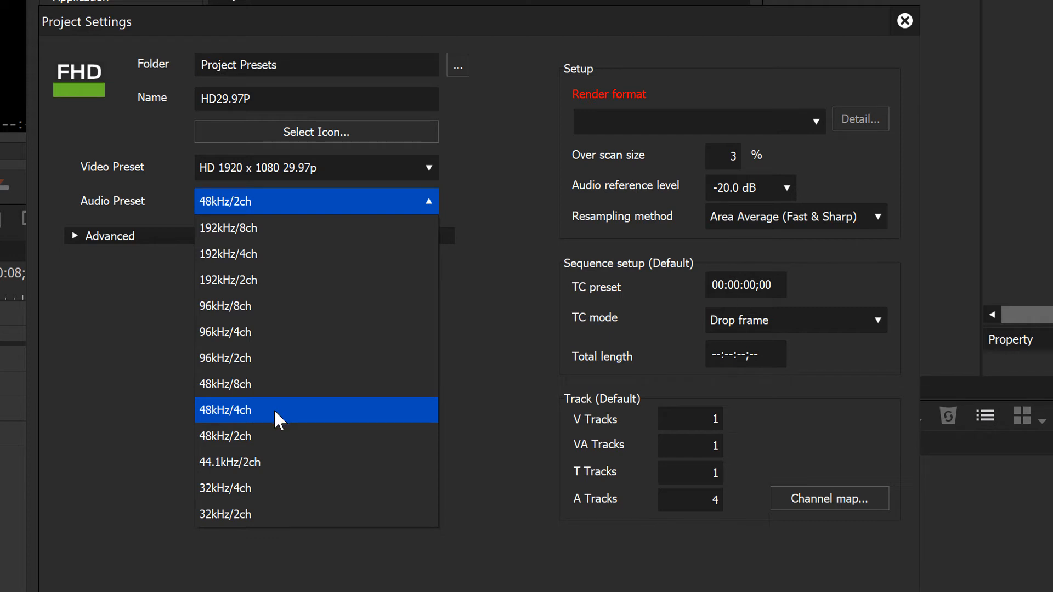
left_click(317, 436)
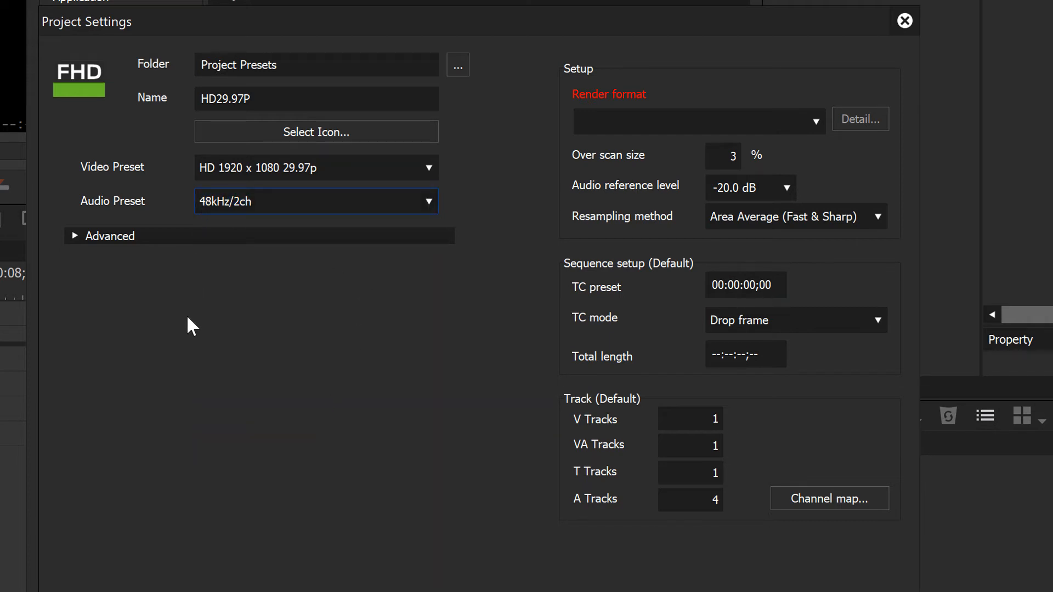
Expand the advanced settings and set the render format to Grass Valley HQ Fine, over scan to 0% and audio reference level to -12.0 dB.
left_click(75, 236)
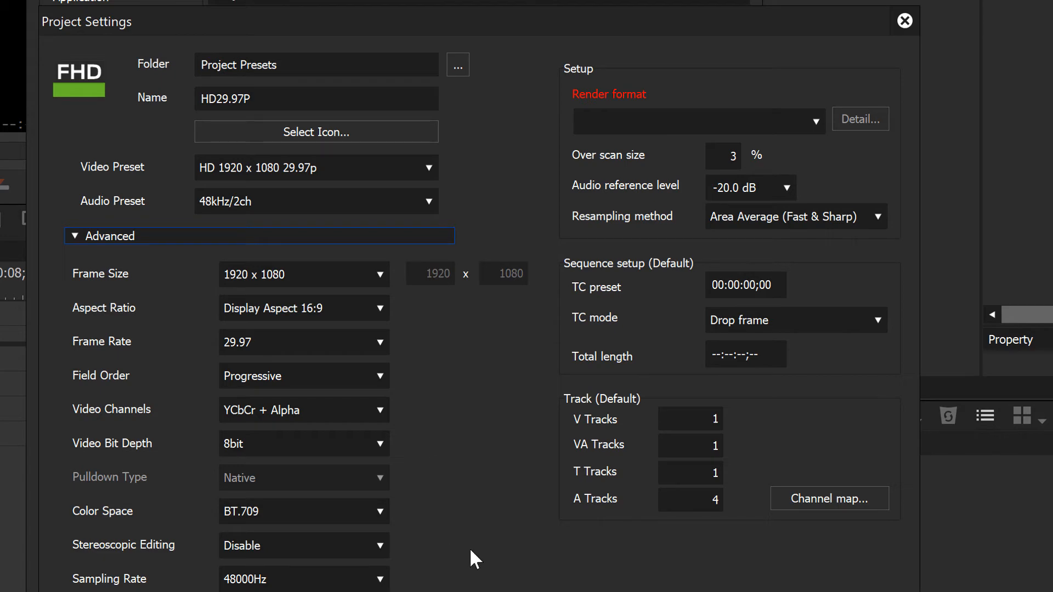
left_click(815, 121)
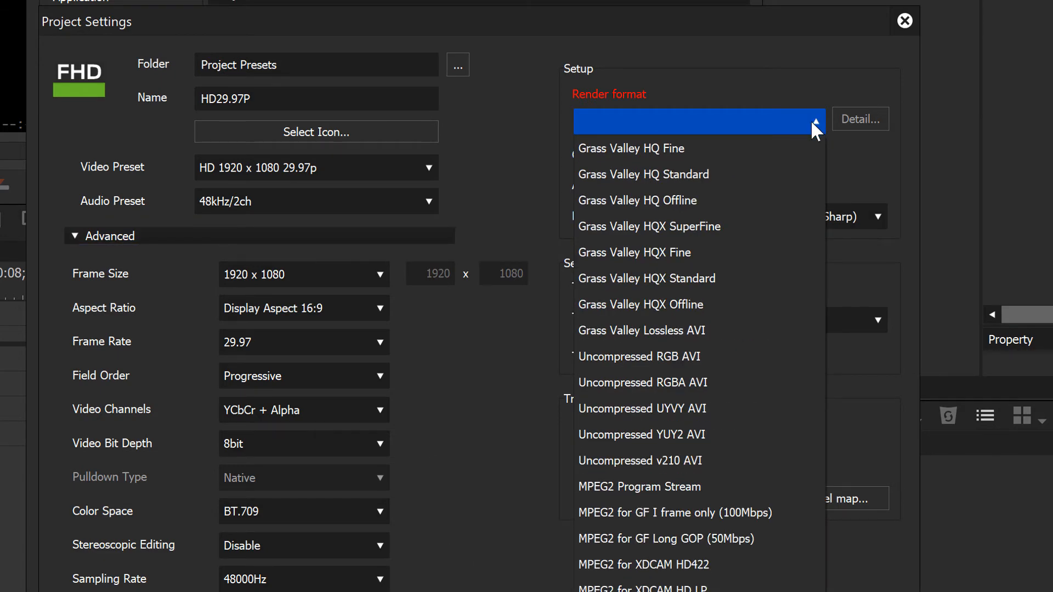
left_click(784, 147)
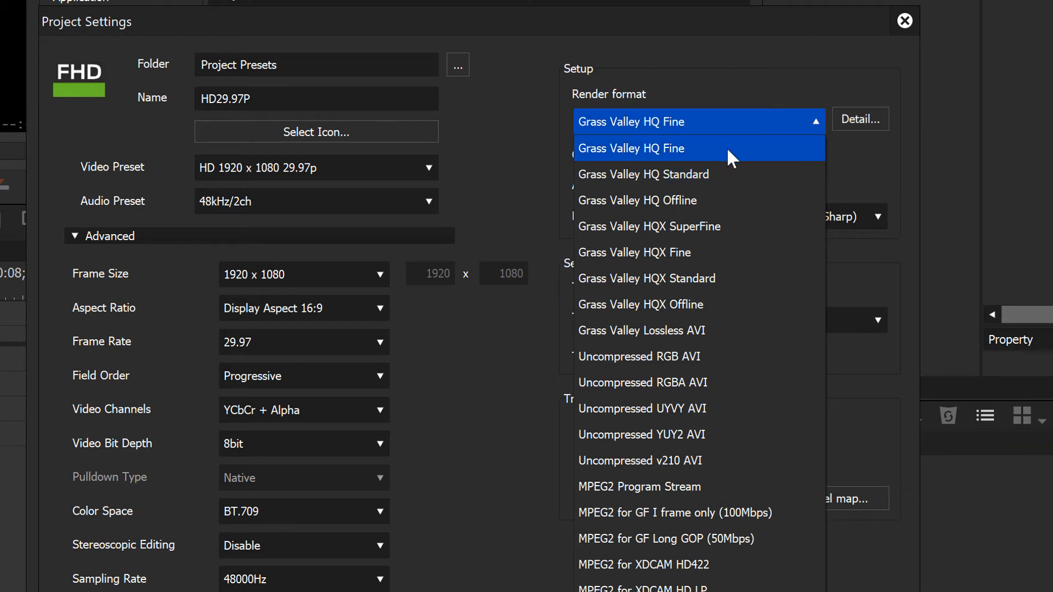
left_click(728, 152)
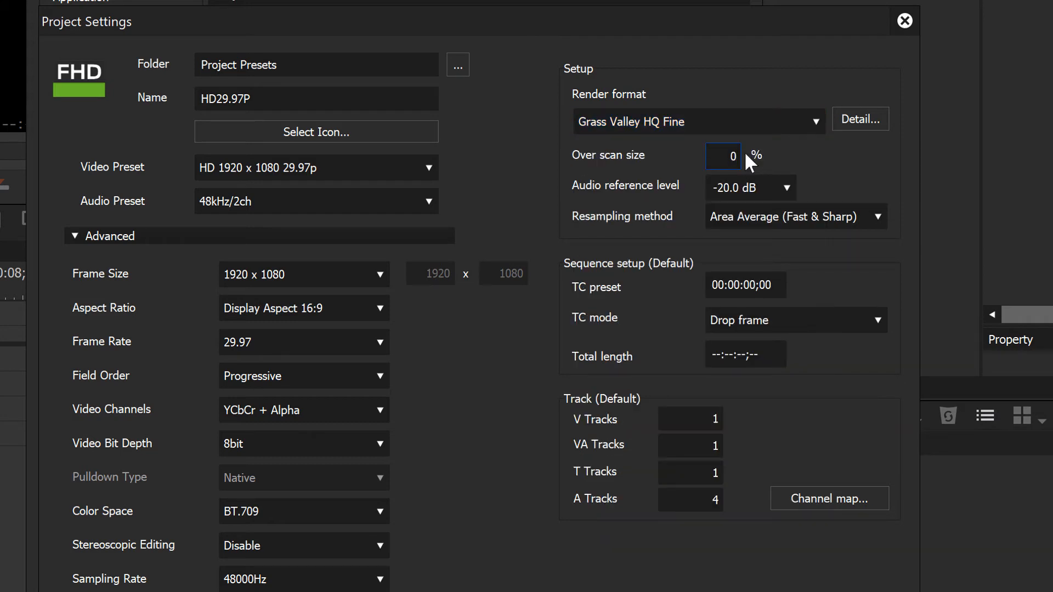
left_click(784, 188)
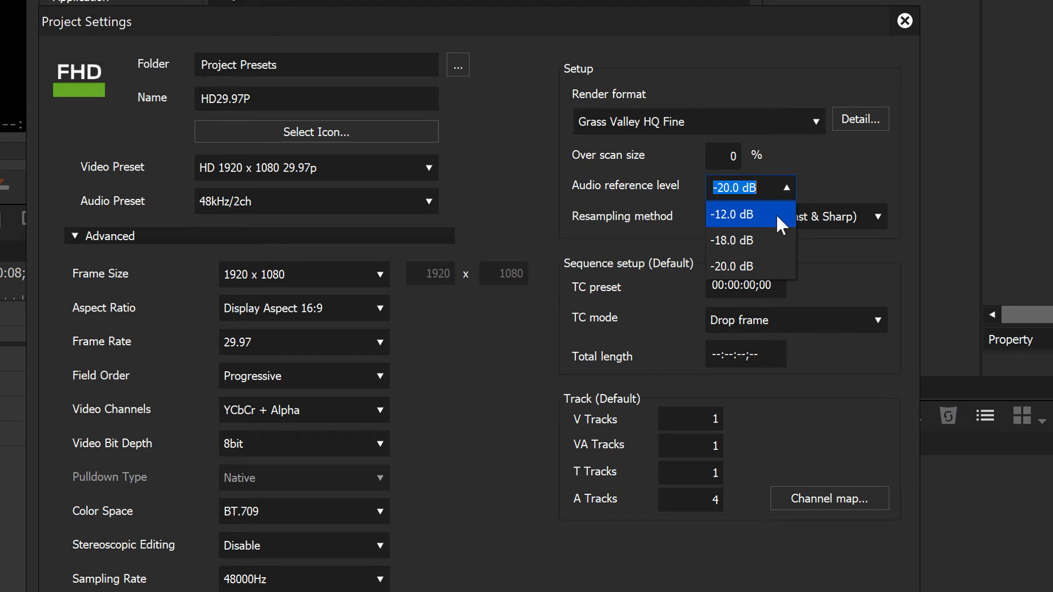
left_click(775, 213)
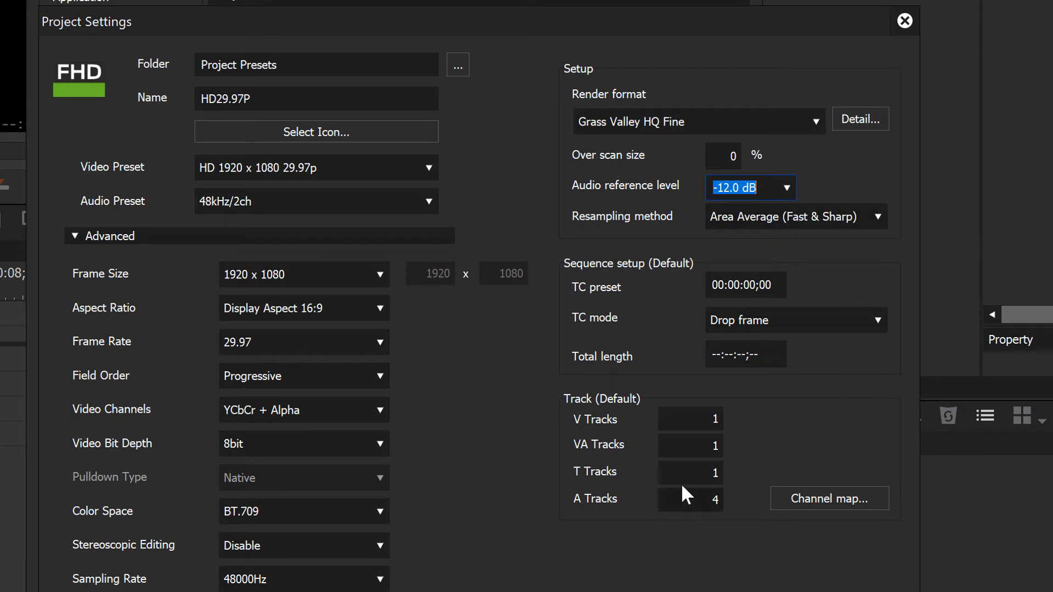
Set the default tracks to 2 V, 0 VA and 0 T, and save the HD29.97P preset.
left_click(695, 445)
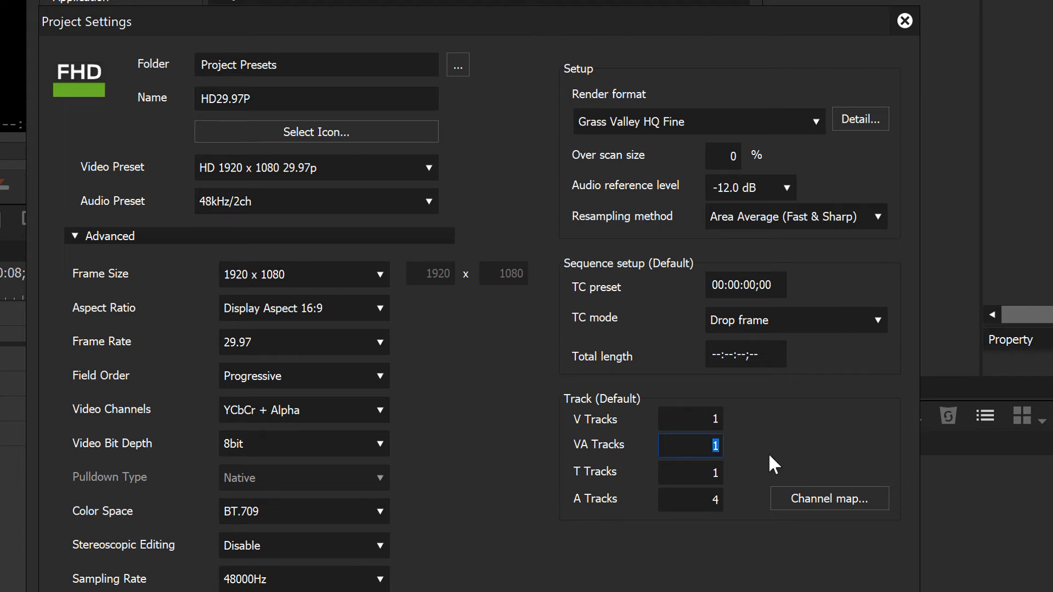
type("0")
left_click(704, 479)
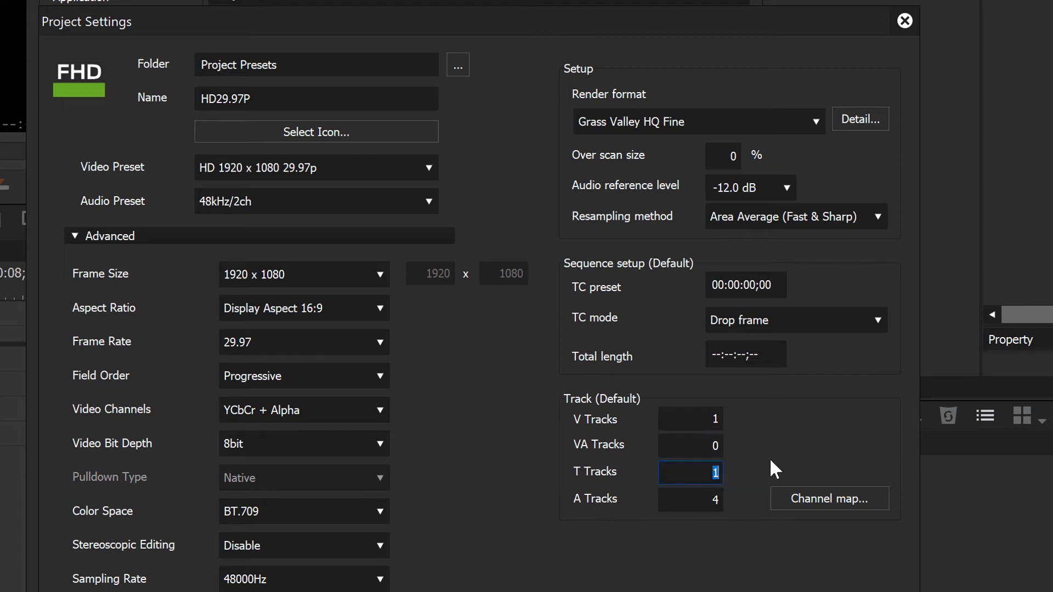
type("0")
left_click(710, 420)
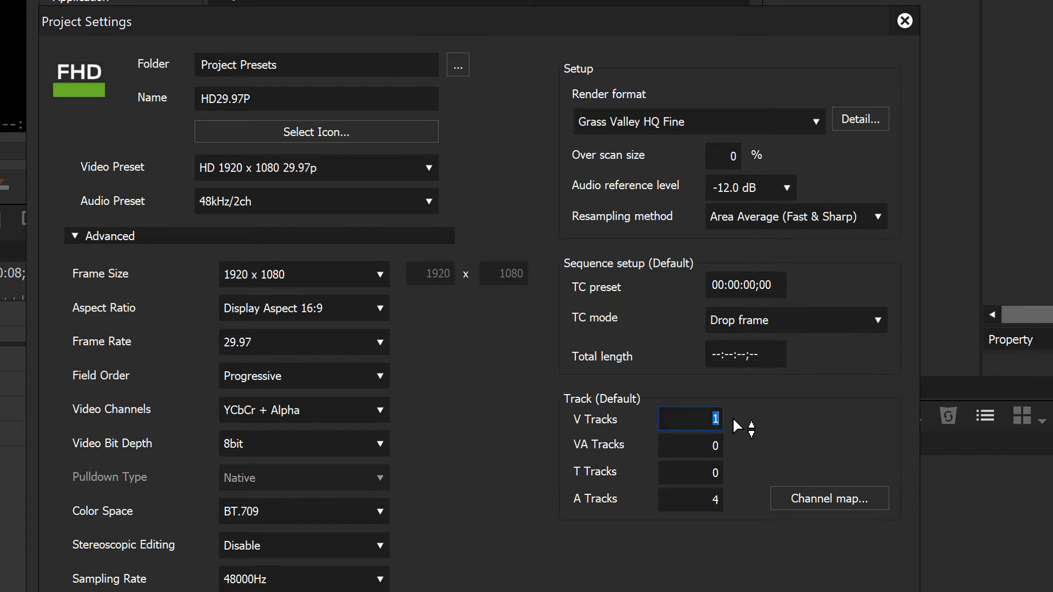
type("2")
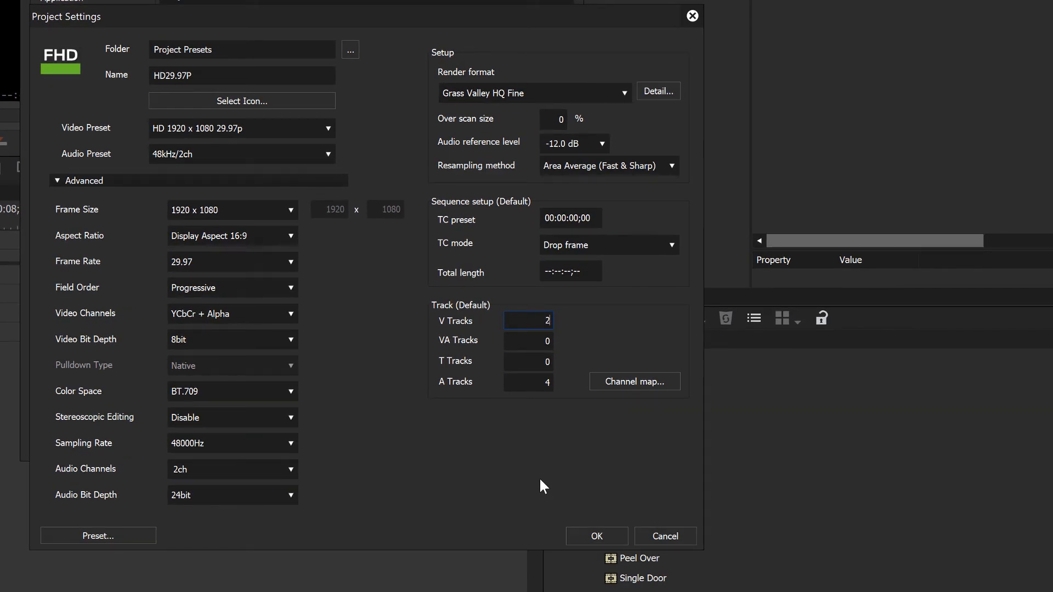
left_click(596, 535)
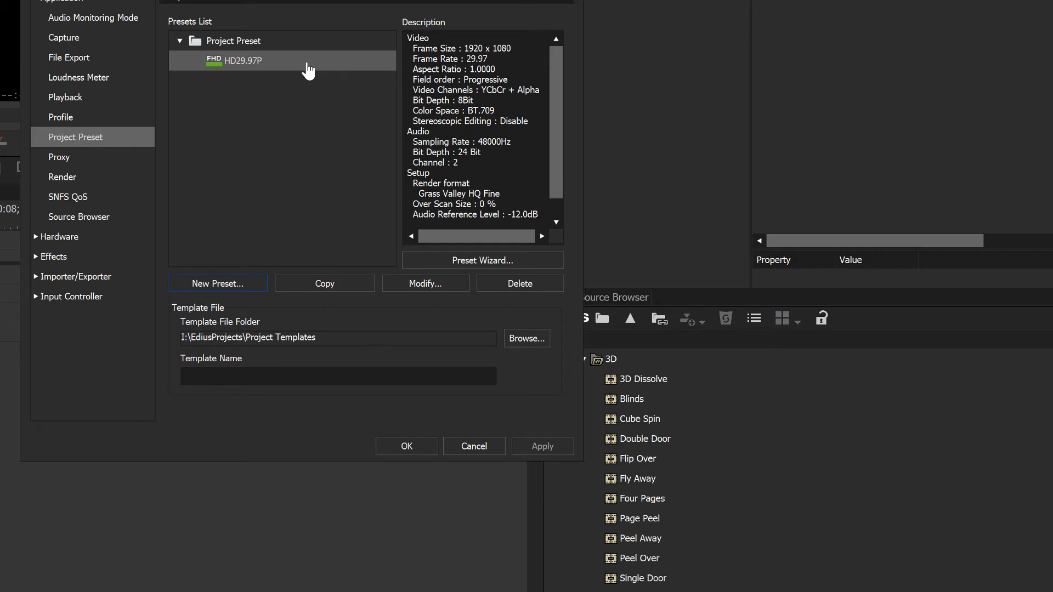
Create a new project preset named 4K29.97P and assign it the blue 4K icon 4K4096_b.psd.
left_click(228, 283)
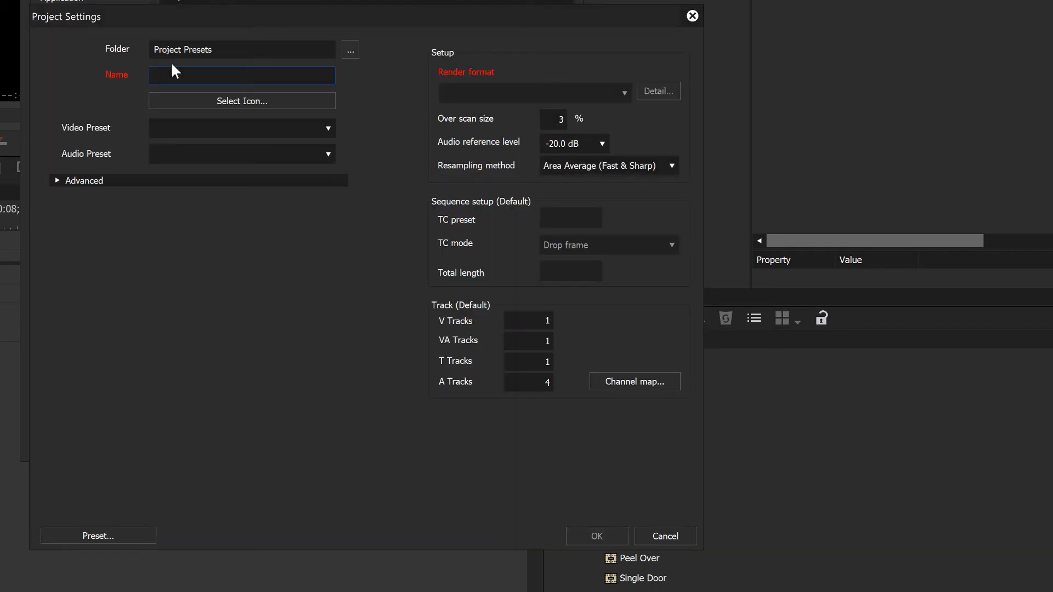
type("4K29.97P")
left_click(197, 105)
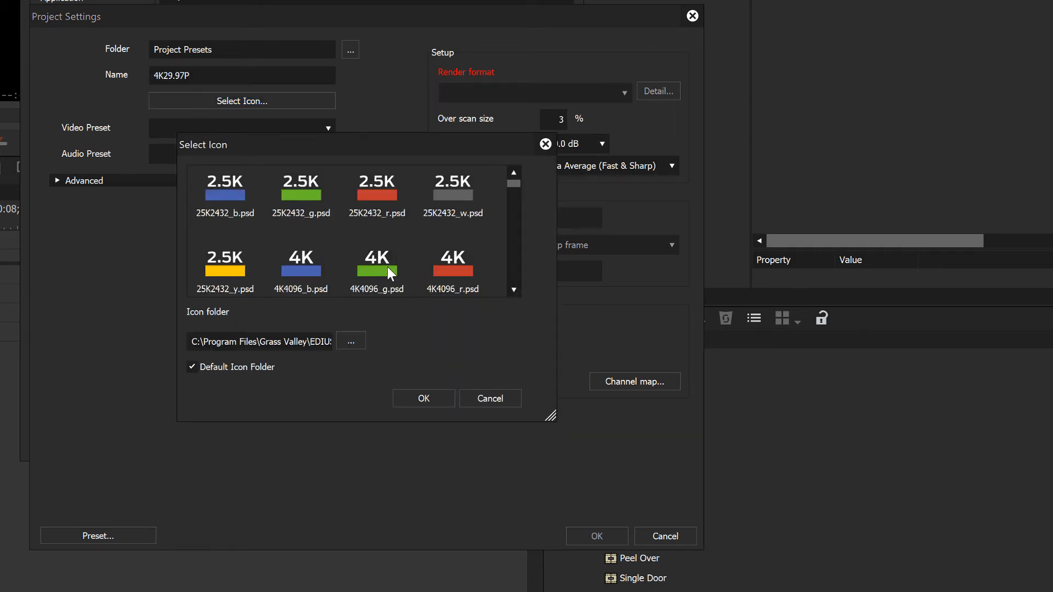
left_click(296, 254)
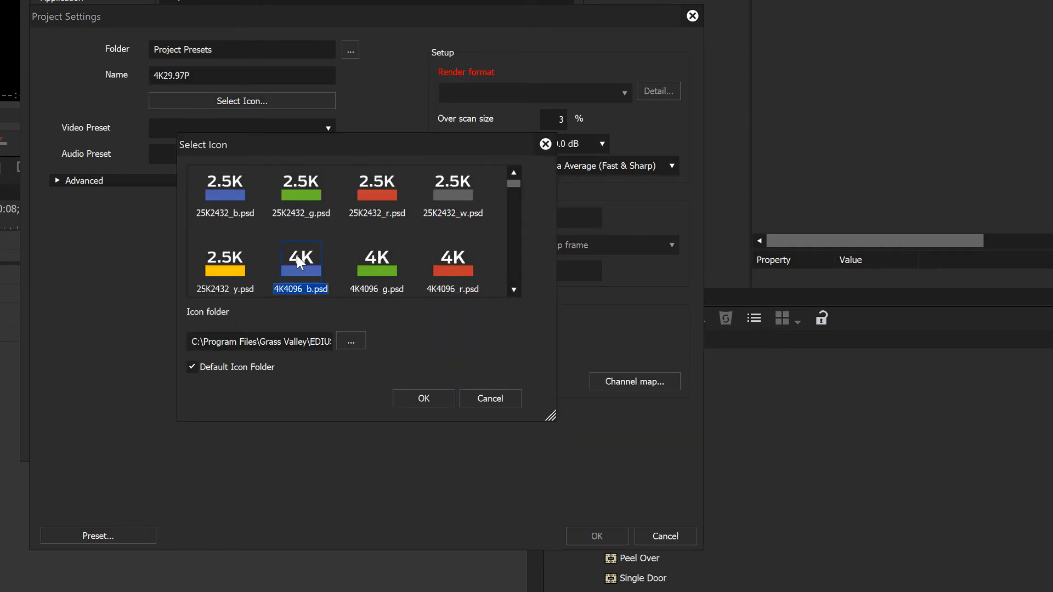
left_click(420, 394)
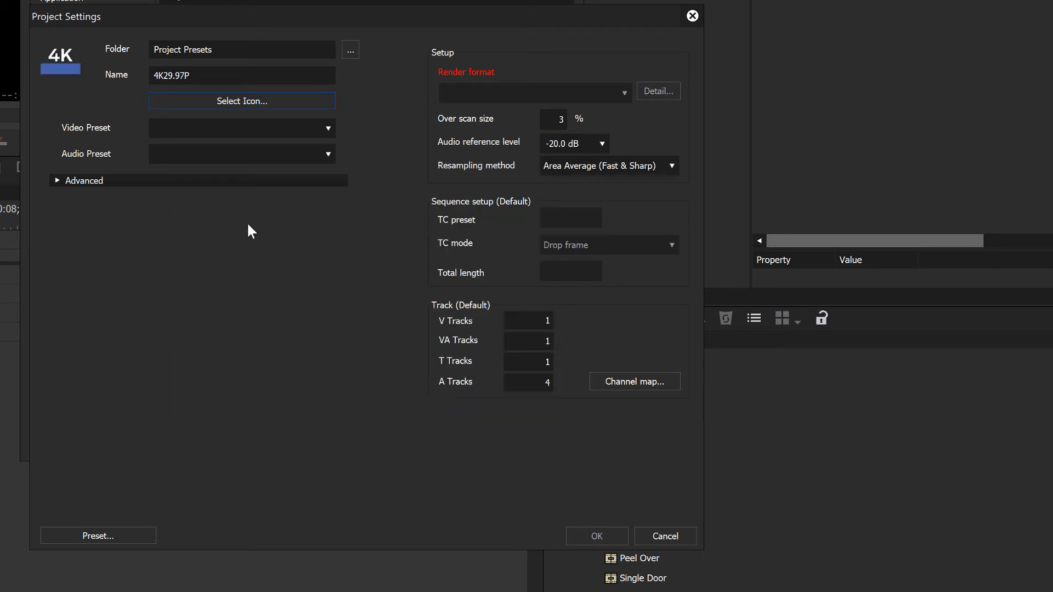
Set the video preset to QFHD 3840 x 2160 29.97p and the audio preset to 48kHz/2ch.
left_click(328, 130)
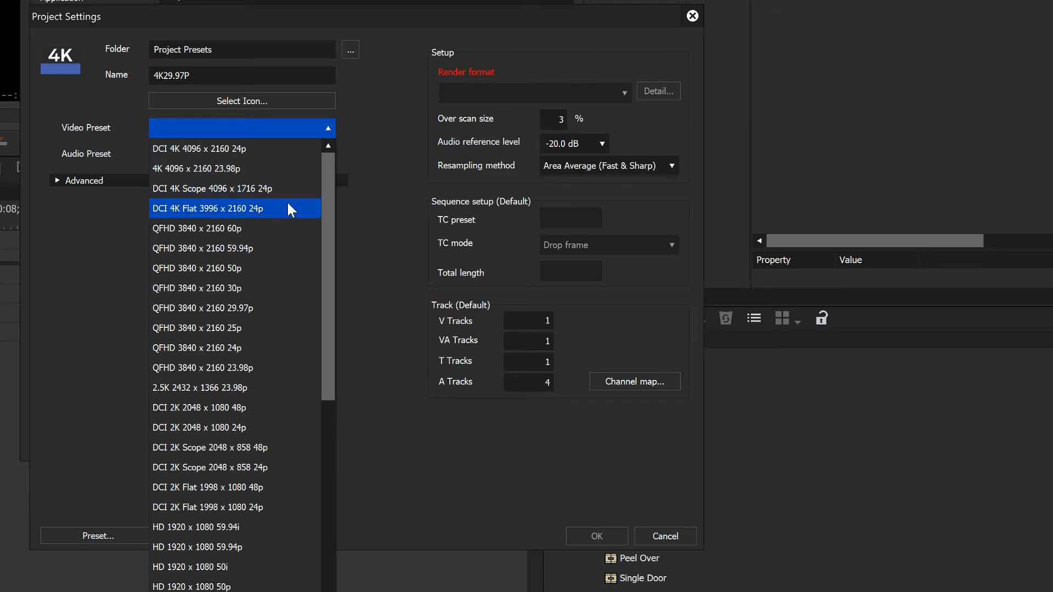
left_click(280, 310)
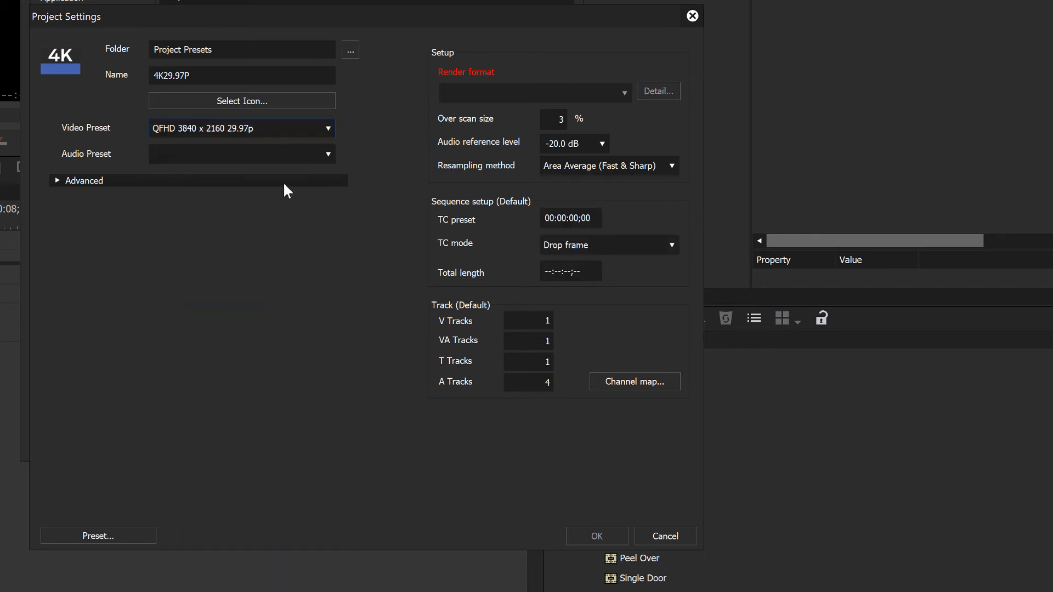
left_click(329, 151)
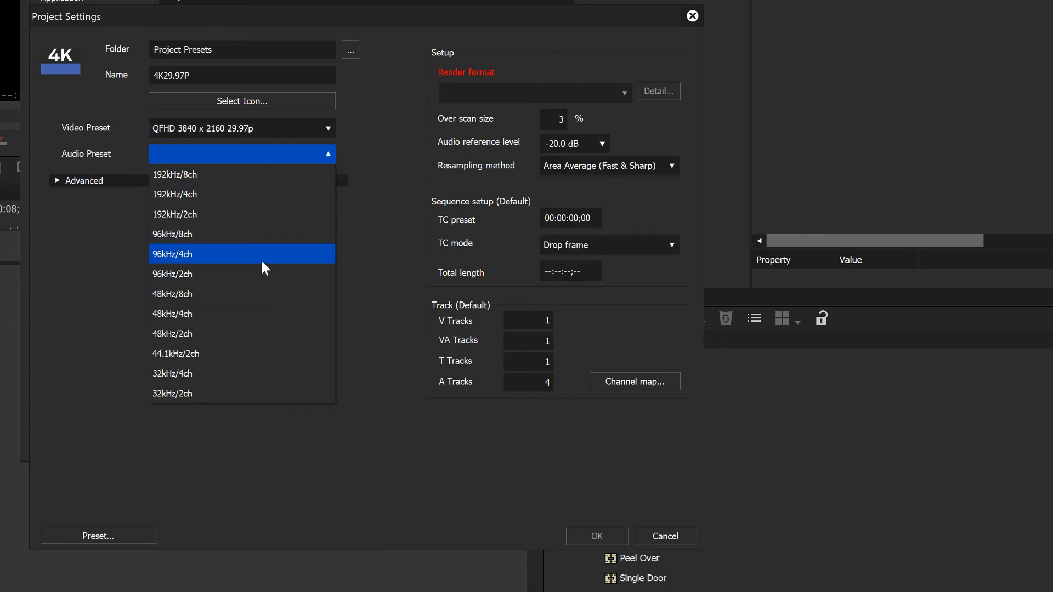
left_click(253, 336)
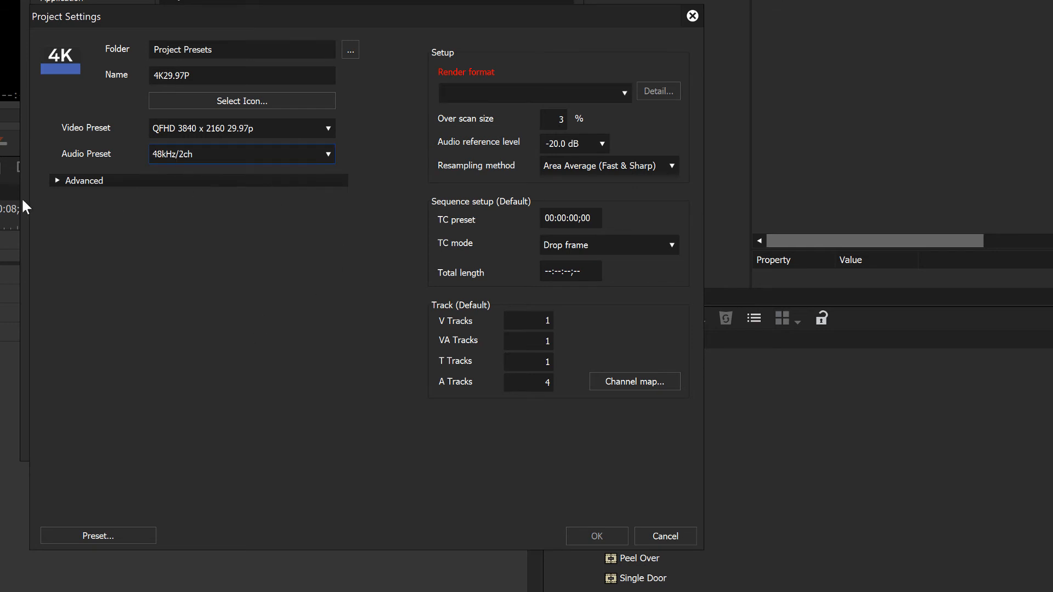
Expand the advanced settings and set the render format to Grass Valley HQX Fine, over scan to 0% and audio reference level to -12.0 dB.
left_click(60, 180)
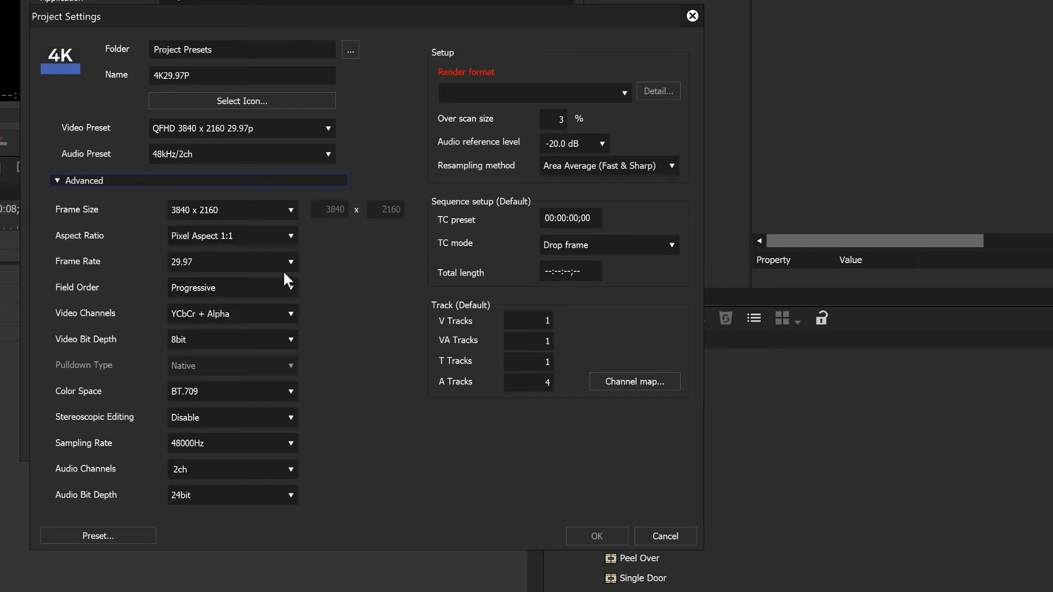
left_click(623, 94)
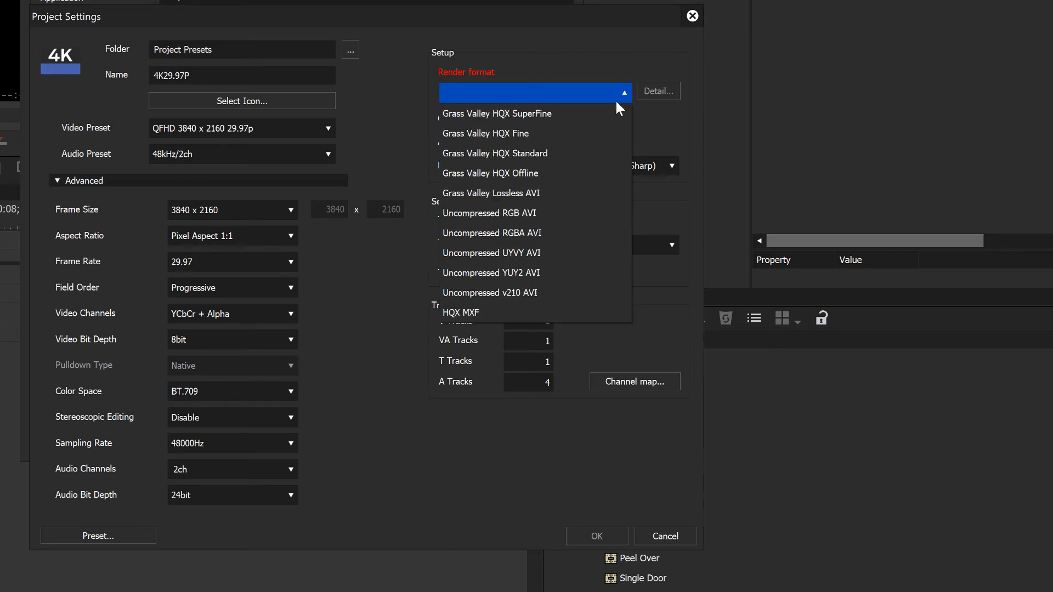
left_click(572, 130)
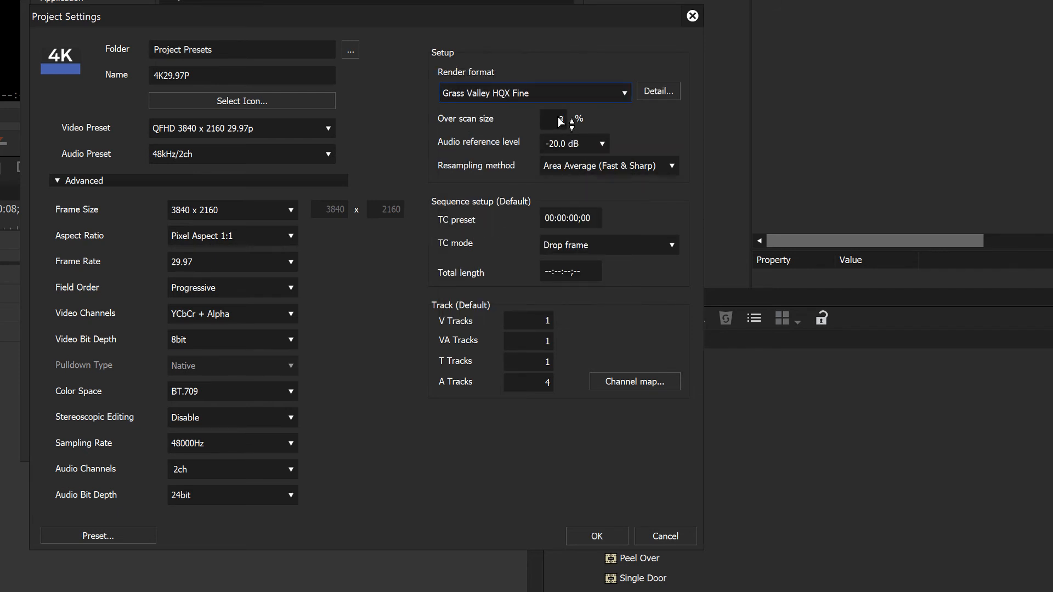
left_click(567, 142)
left_click(586, 165)
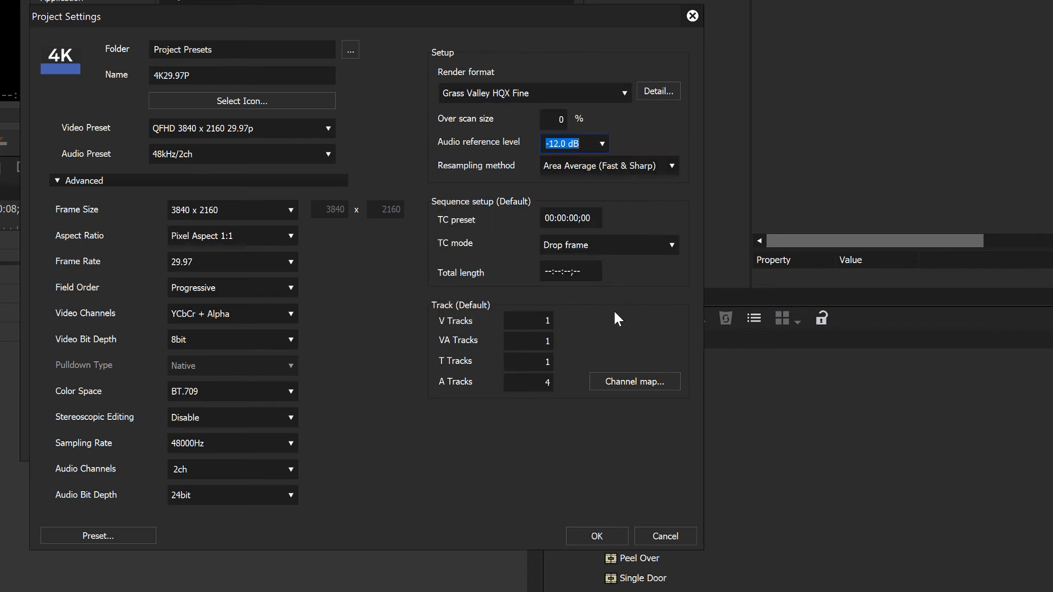
Set the default tracks to 2 V, 0 VA and 0 T, and save the 4K29.97P preset.
left_click(544, 323)
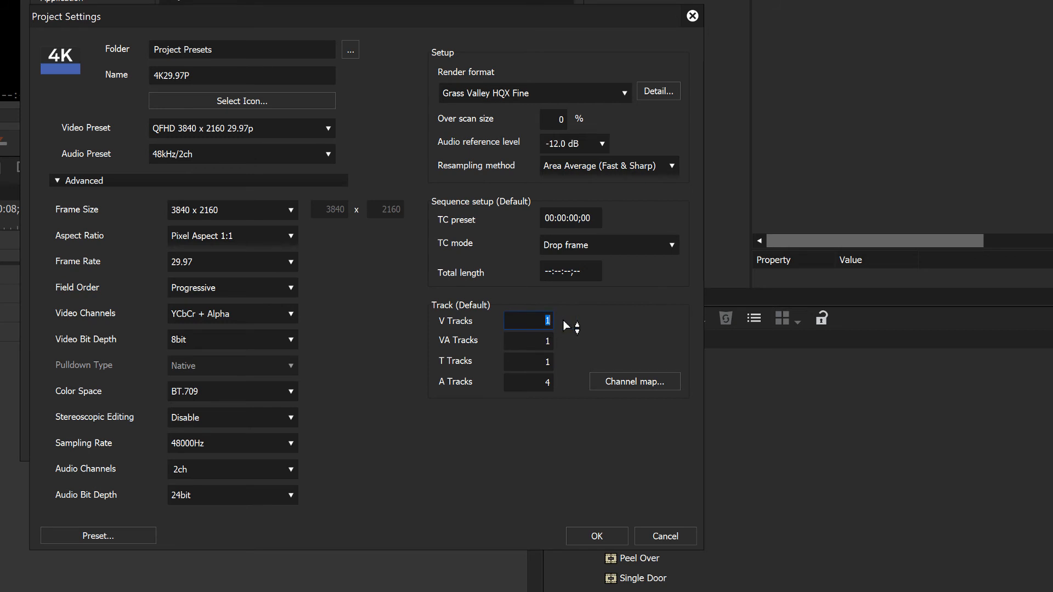
left_click(548, 346)
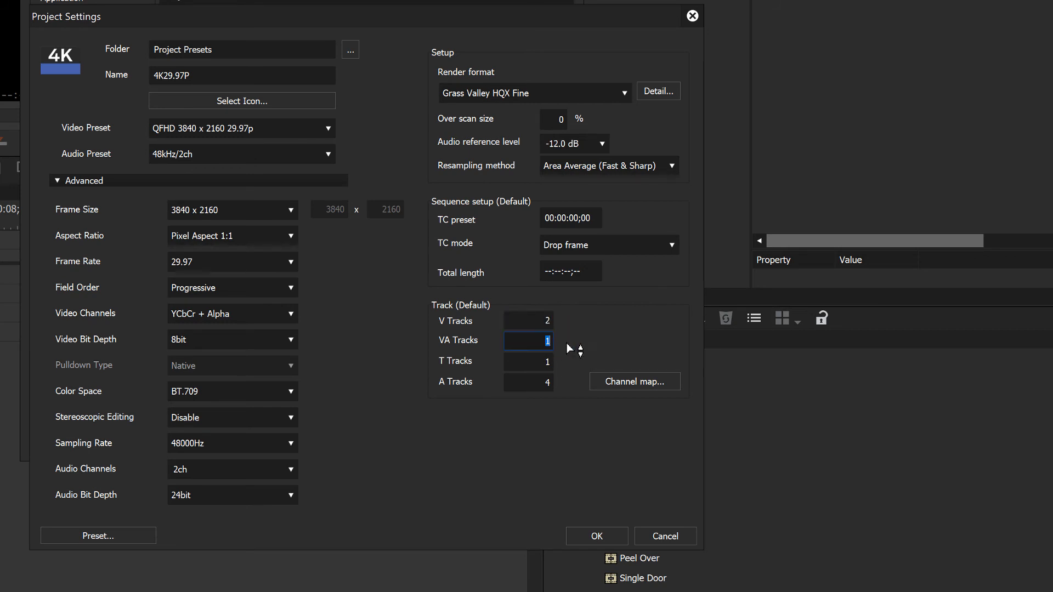
left_click(544, 366)
type("0")
left_click(597, 534)
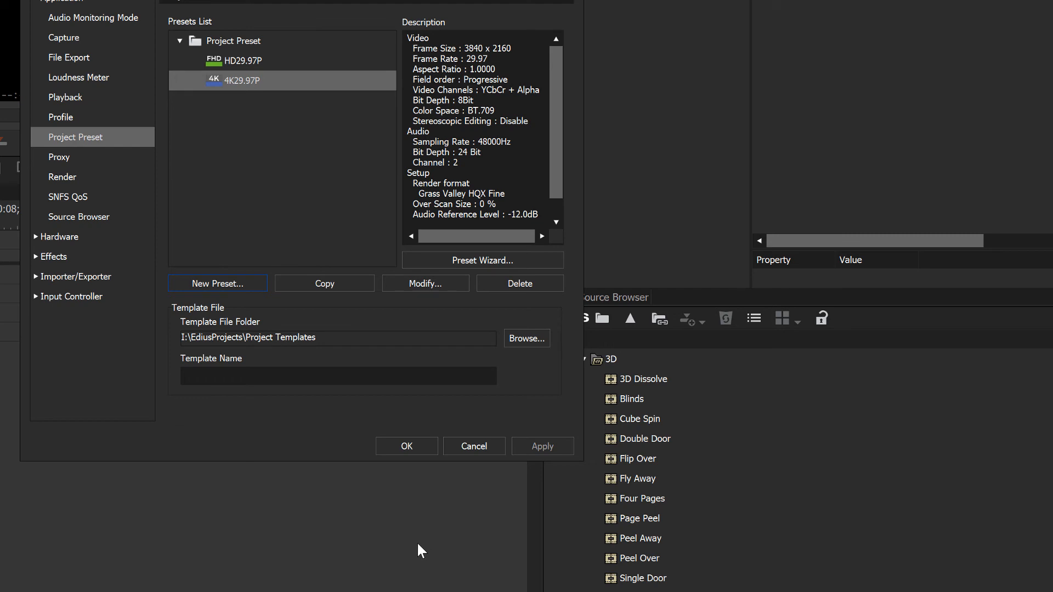
Create a new project preset named SD and assign it the red SD icon SD_r.psd.
left_click(242, 283)
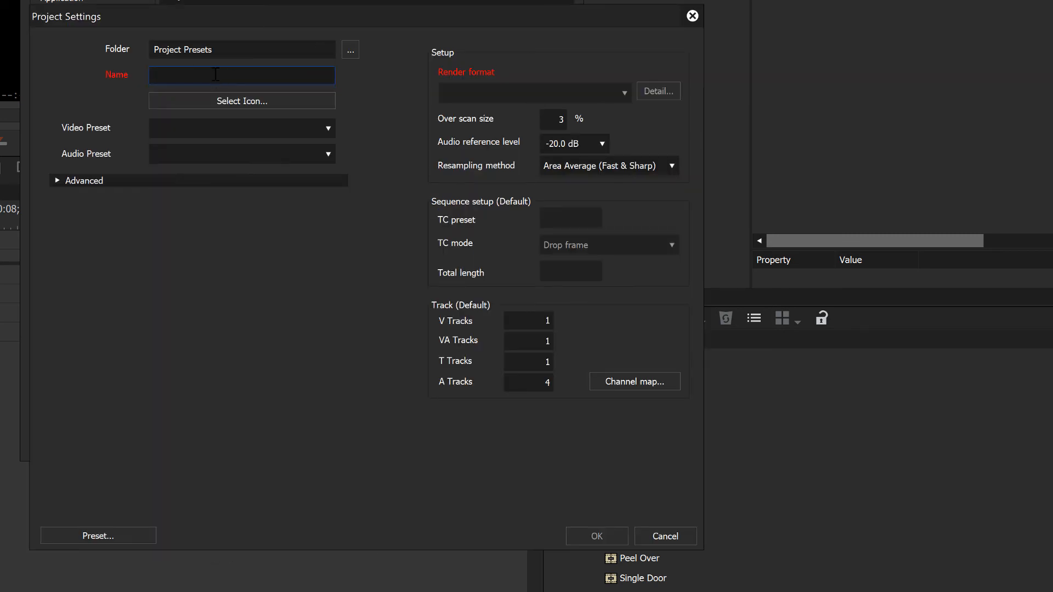
type("SD")
left_click(236, 101)
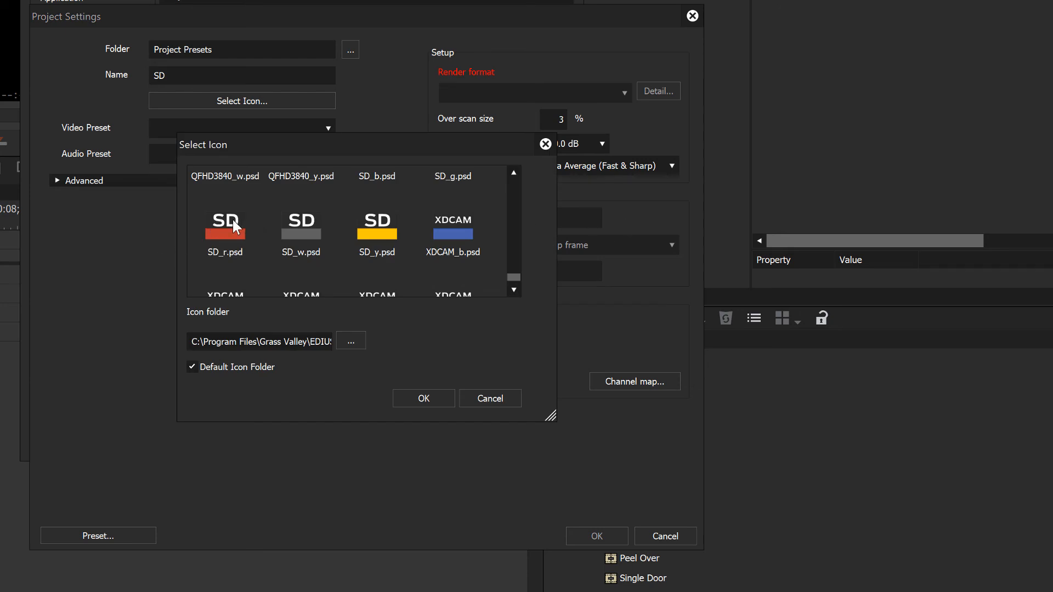
left_click(232, 222)
key("Return")
Set the SD preset's video preset to SD NTSC DV 720 x 480 59.94i 4:3.
left_click(323, 128)
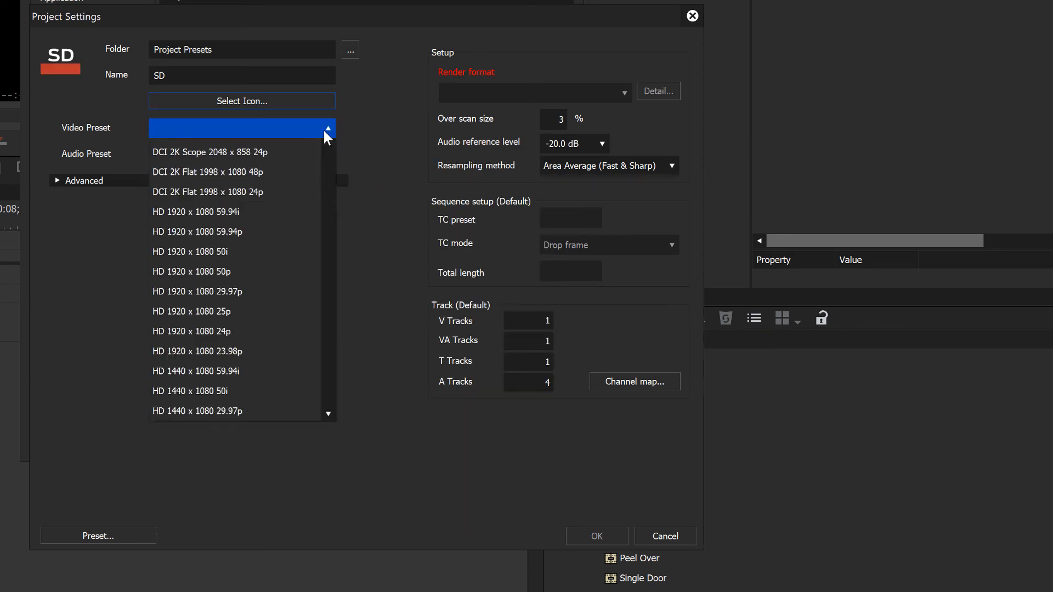
scroll(255, 360, "down", 6)
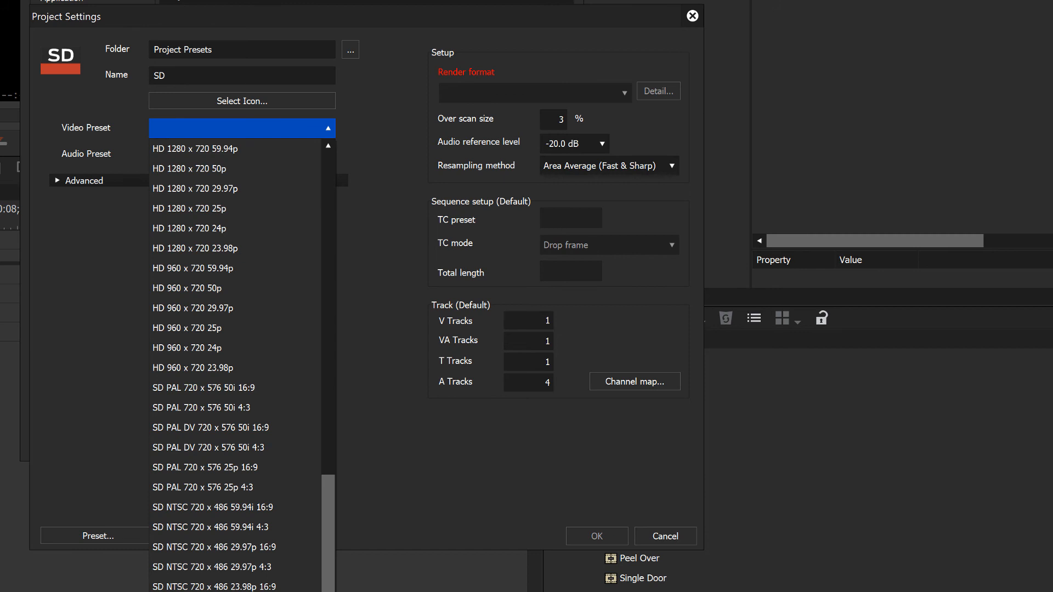
left_click(217, 591)
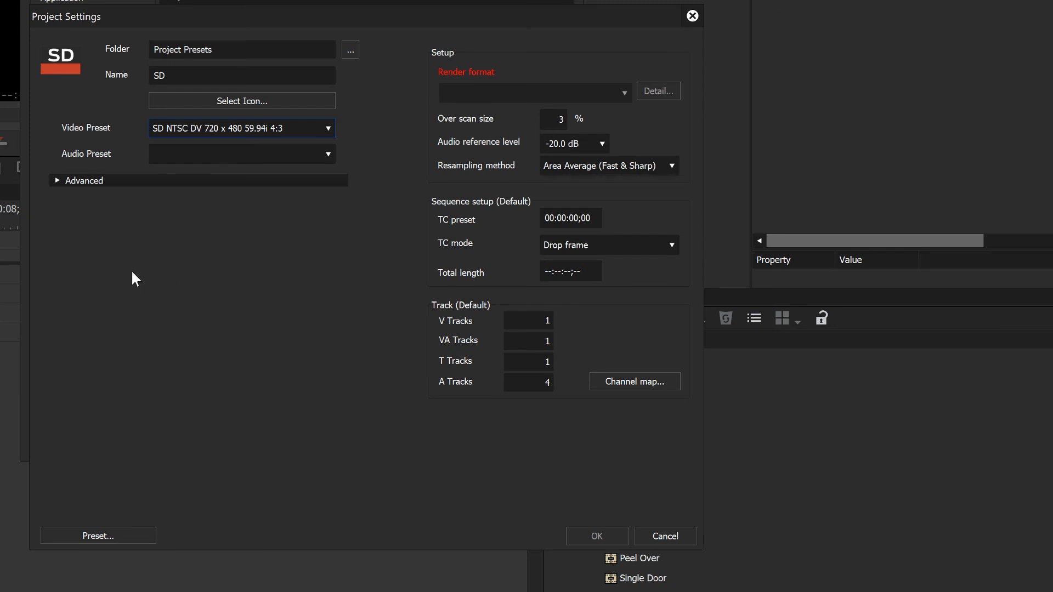
Set Grass Valley HQ Fine rendering, 0% over scan, -12.0 dB audio reference and 2 V, 0 VA, 0 T tracks, and save the SD preset.
left_click(532, 93)
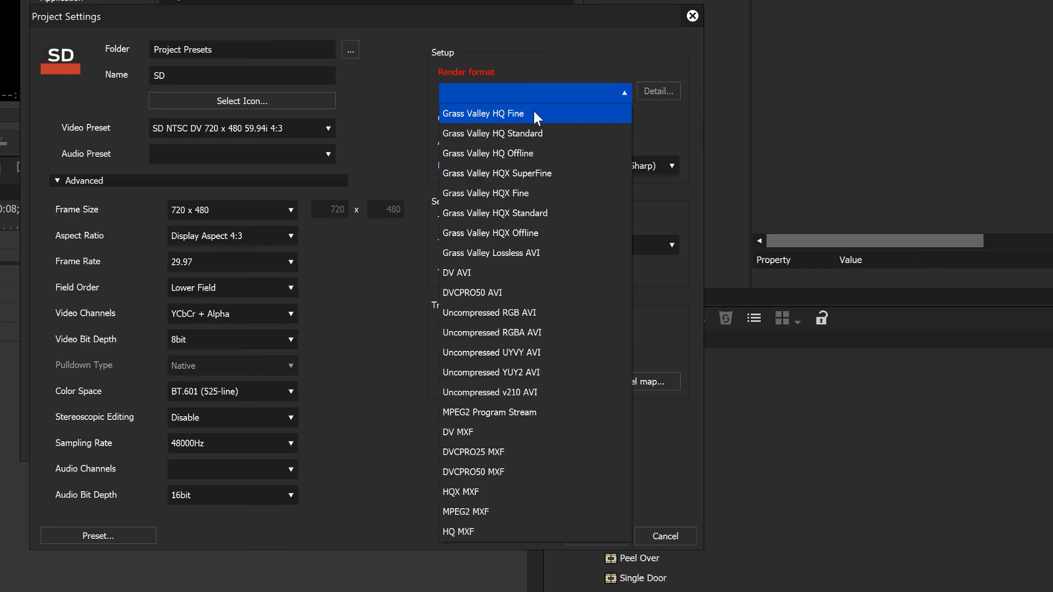
left_click(534, 113)
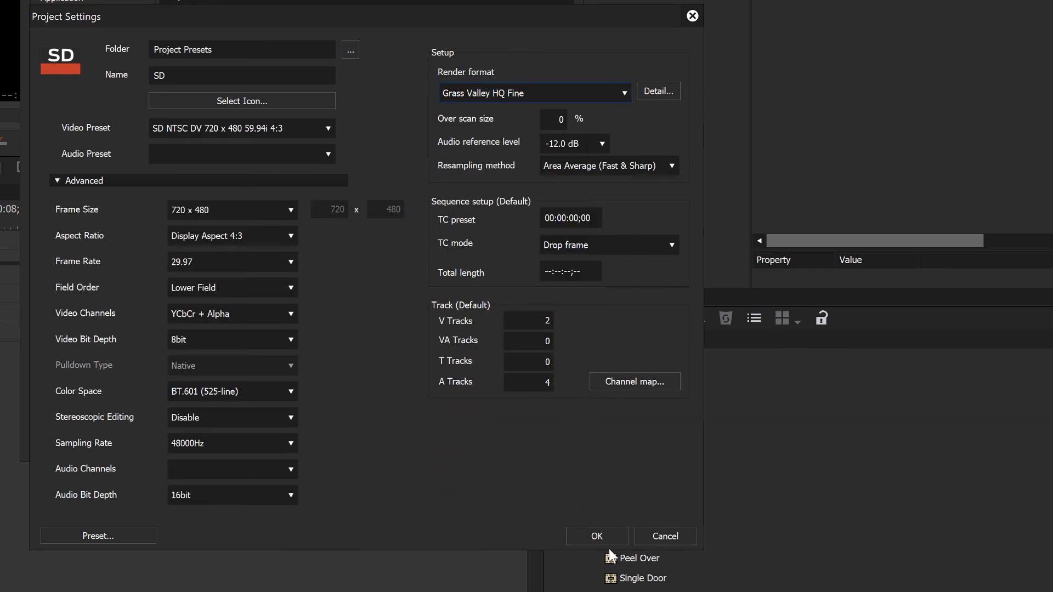
left_click(597, 537)
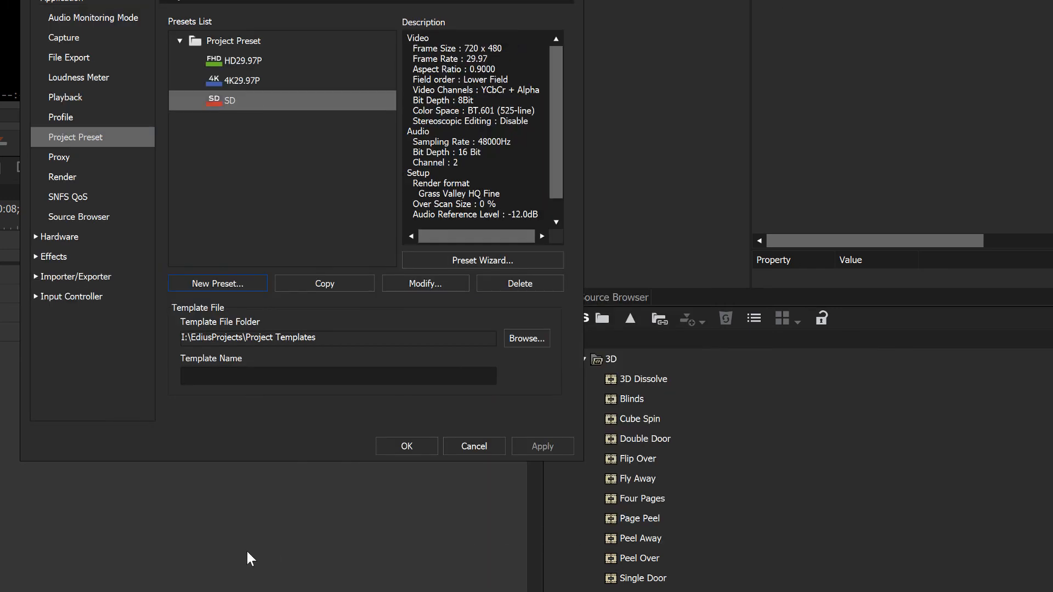
left_click(408, 447)
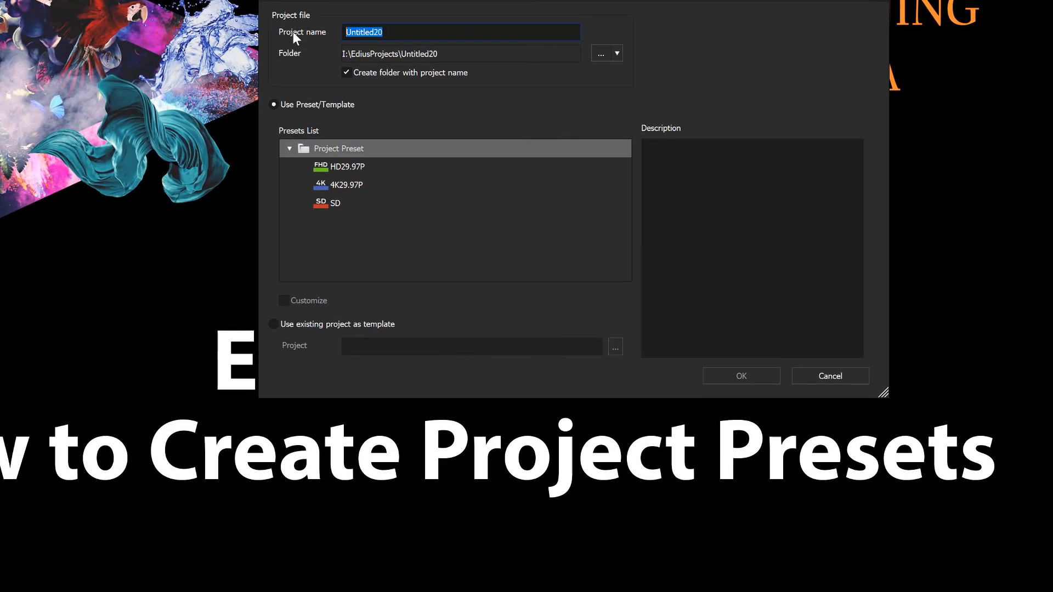
Name the new project Test01 and choose the HD29.97P preset for it.
type("Test01")
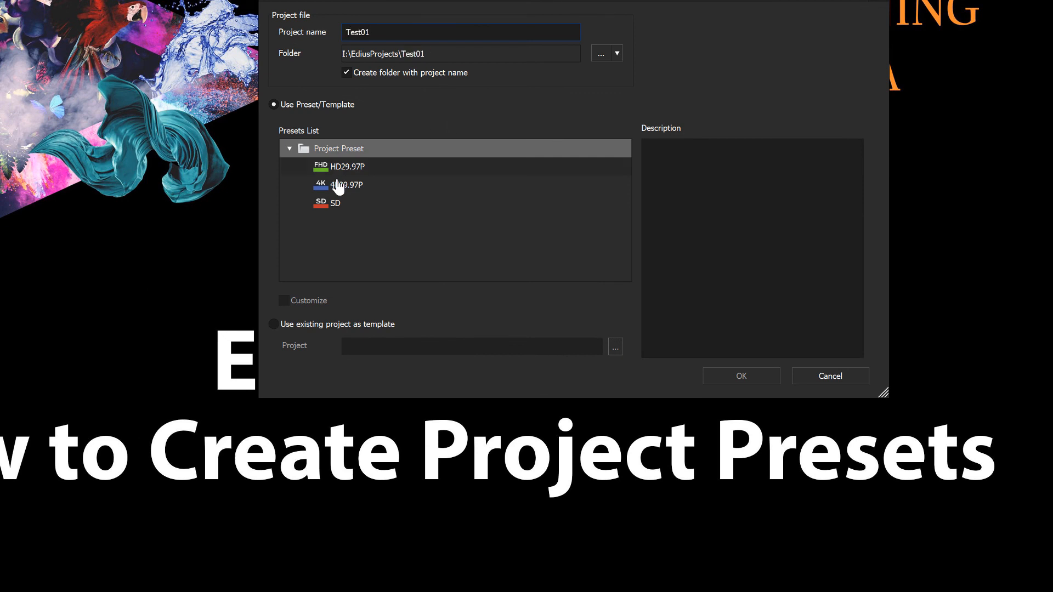
left_click(341, 170)
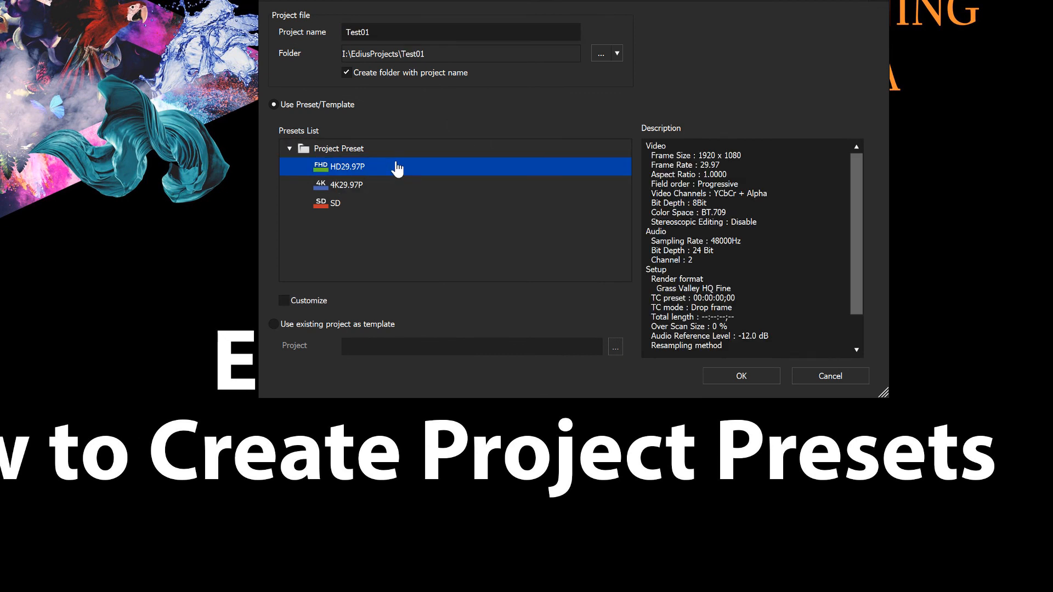